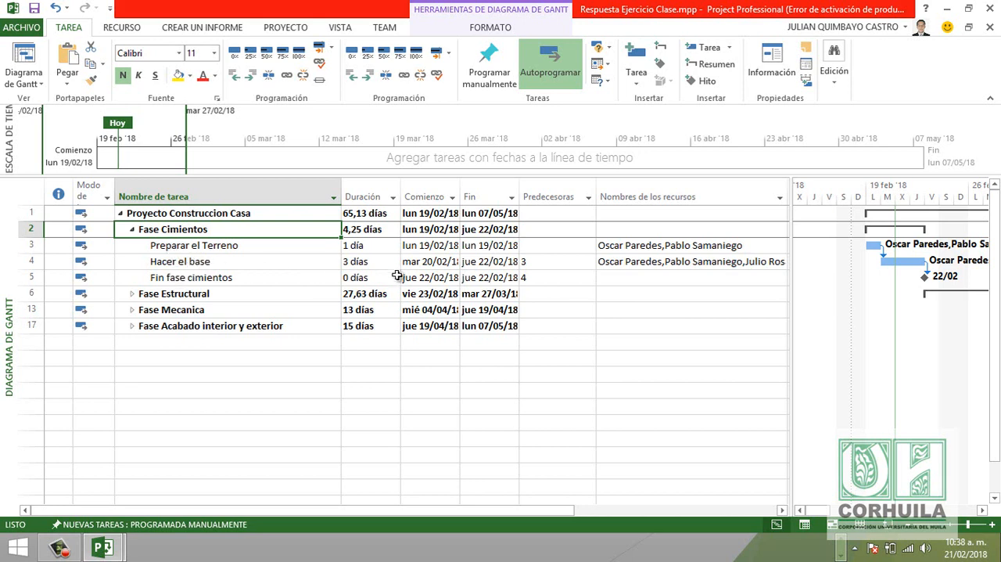
- Expand Fase Estructural to view its tasks, and collapse both Fase Cimientos and Fase Estructural to their summary rows
left_click(132, 294)
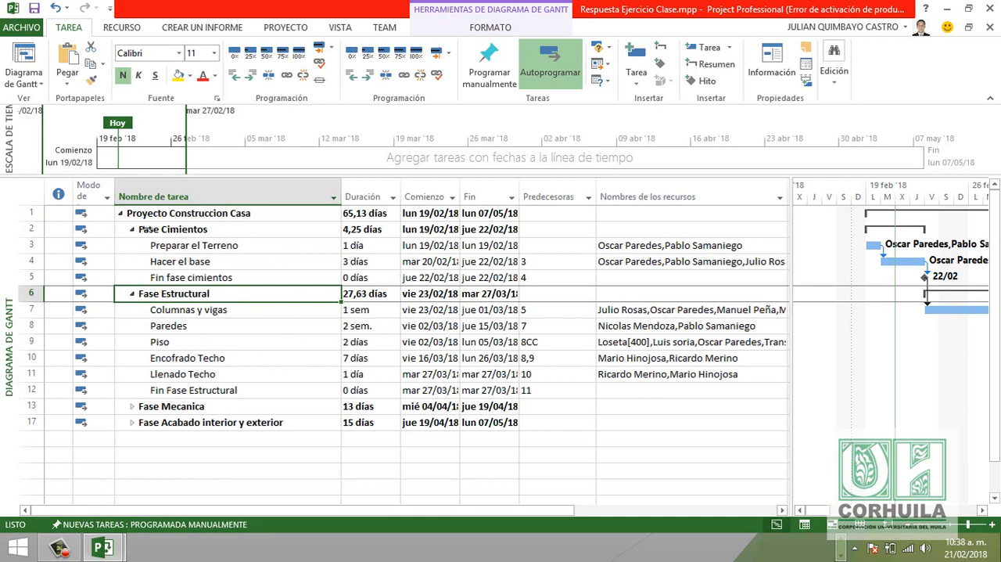
left_click(133, 230)
left_click(132, 246)
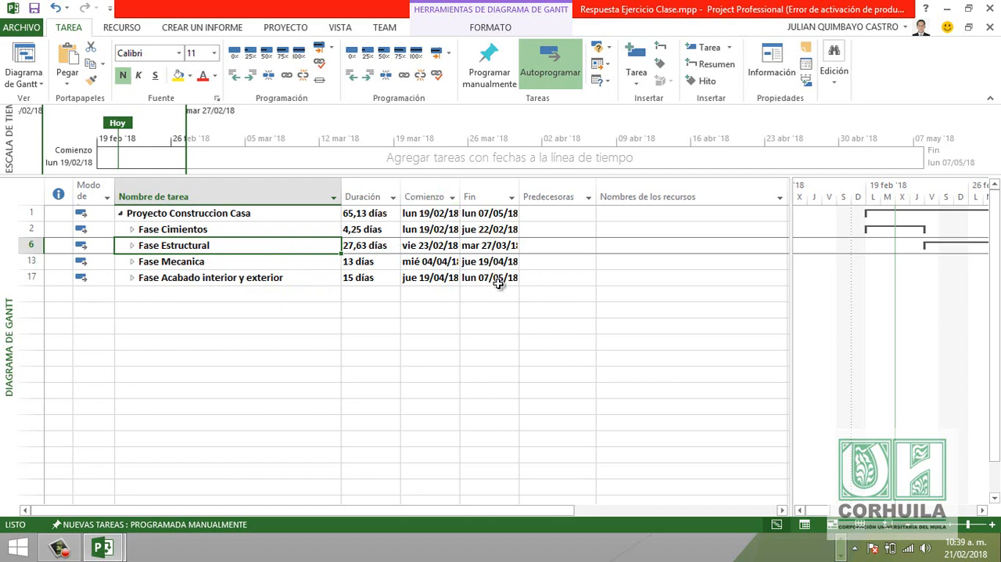
- Highlight the Fin fase cimientos milestone name in yellow and check the predecessors of the tasks in Fase Cimientos
left_click(133, 230)
left_click(133, 294)
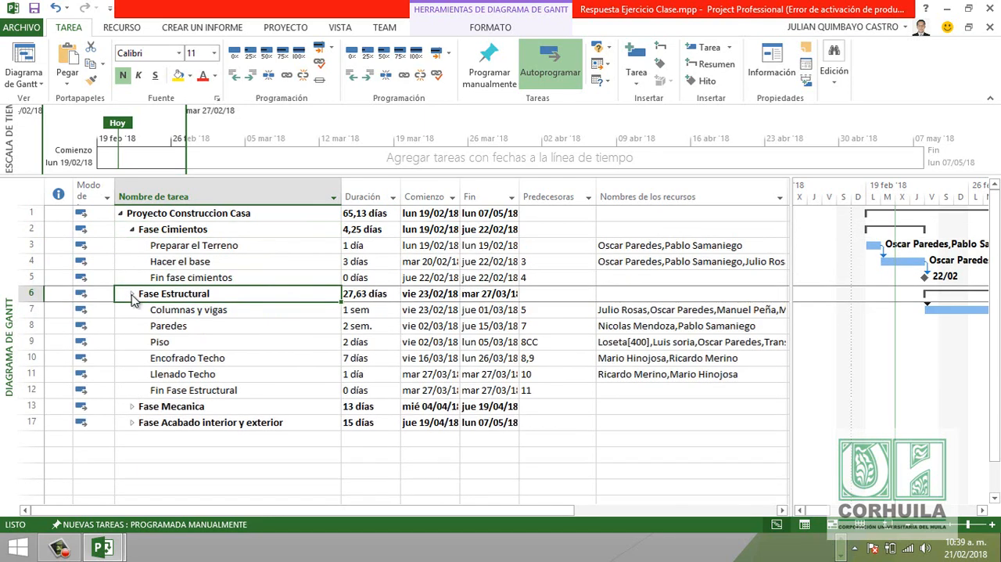
left_click(132, 293)
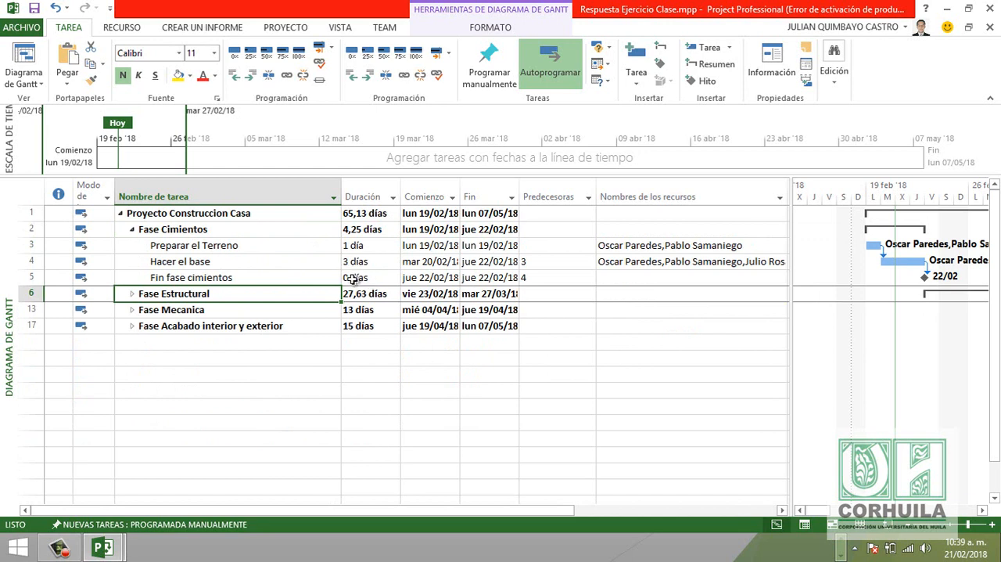
left_click(268, 277)
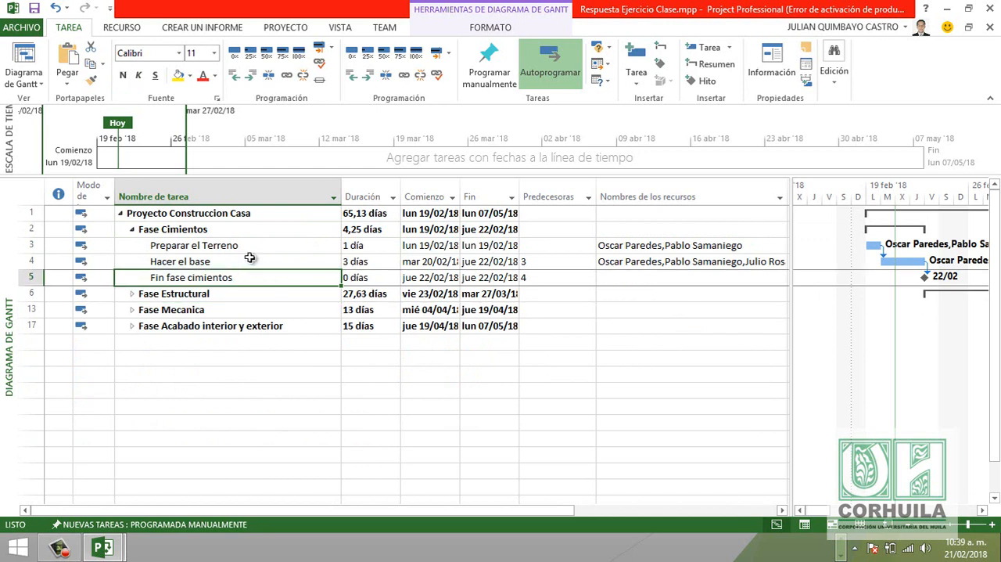
left_click(177, 74)
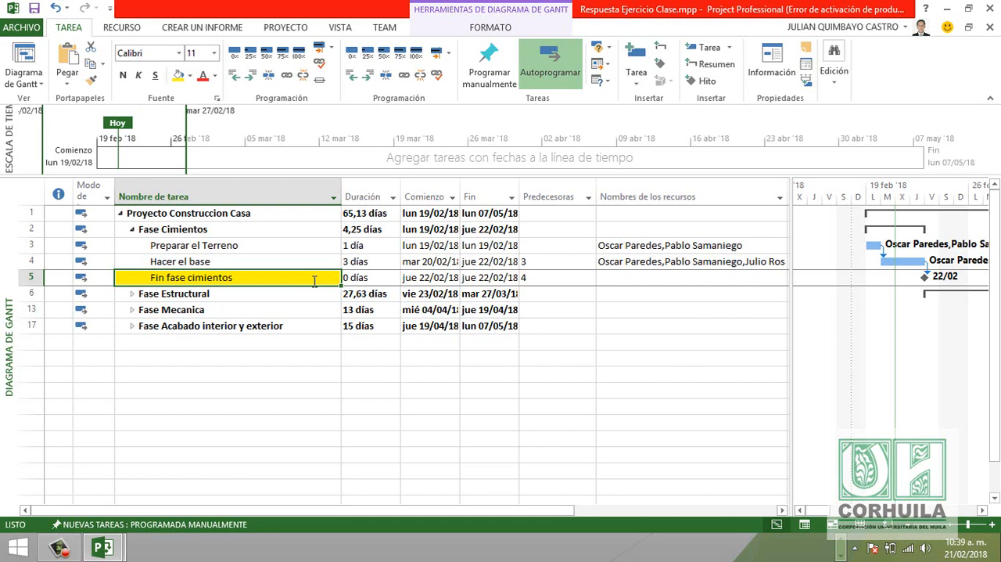
left_click(540, 263)
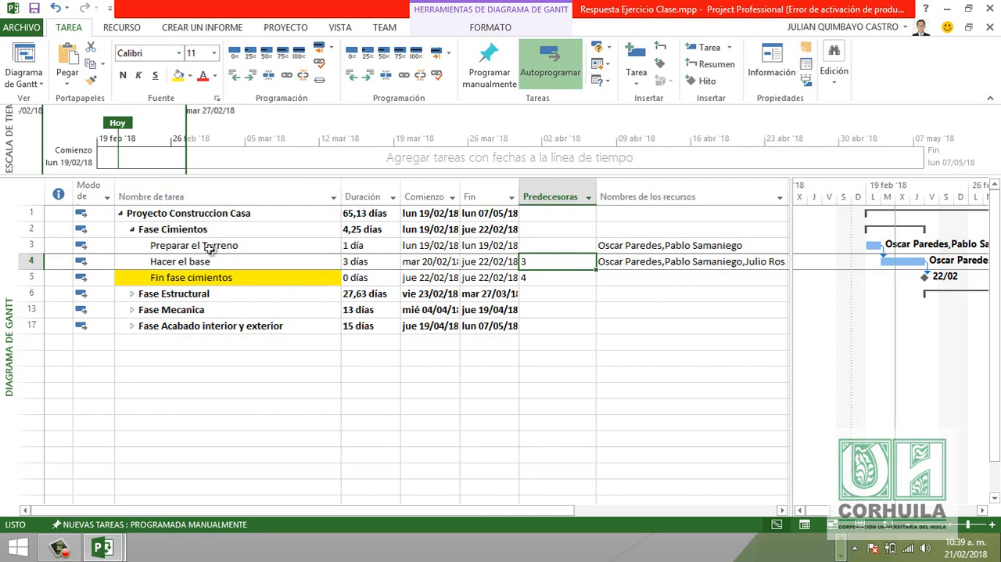
left_click(536, 278)
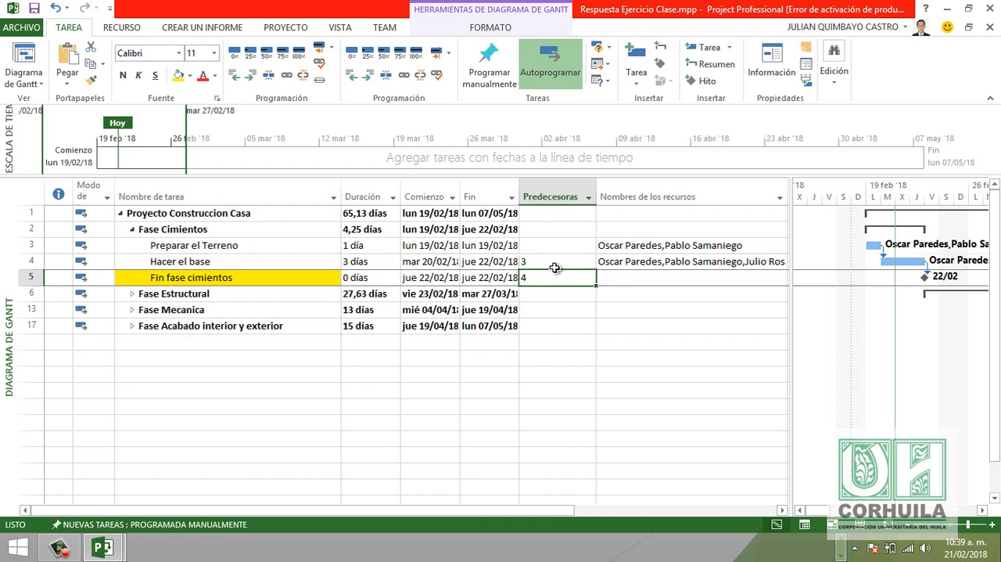
- Highlight the Fin Fase Estructural milestone name in yellow and check the predecessor of the Piso task
left_click(131, 293)
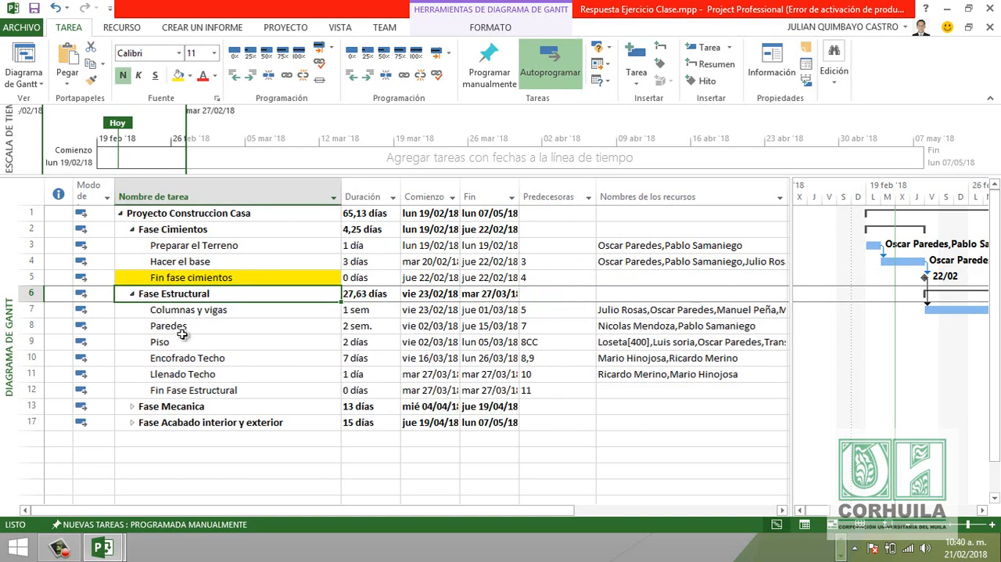
left_click(133, 230)
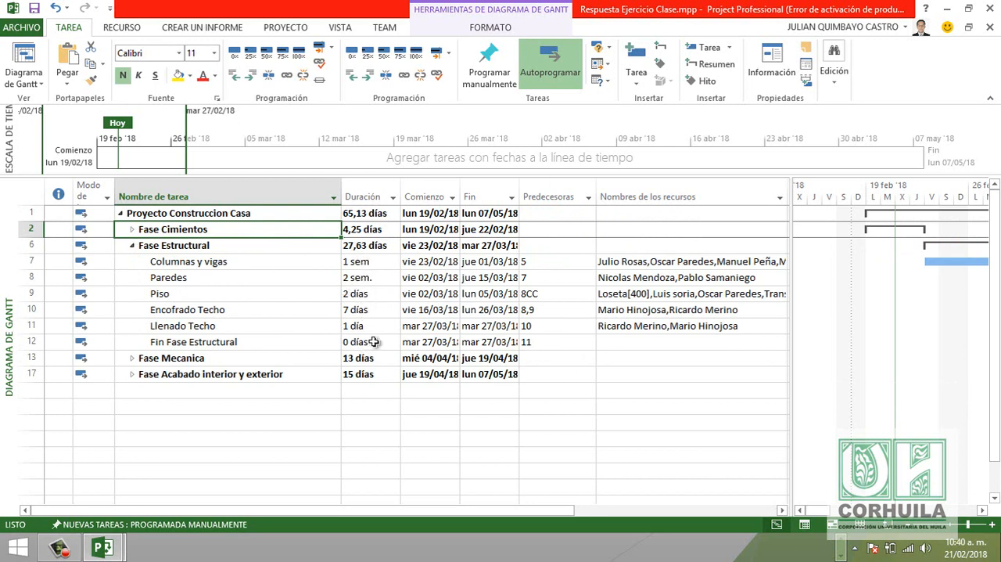
left_click(247, 343)
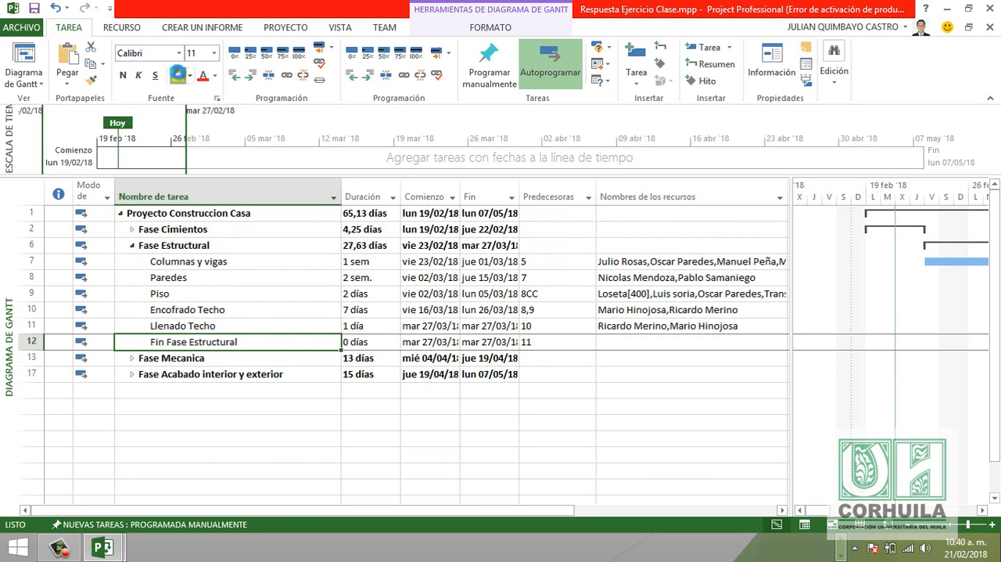
left_click(178, 75)
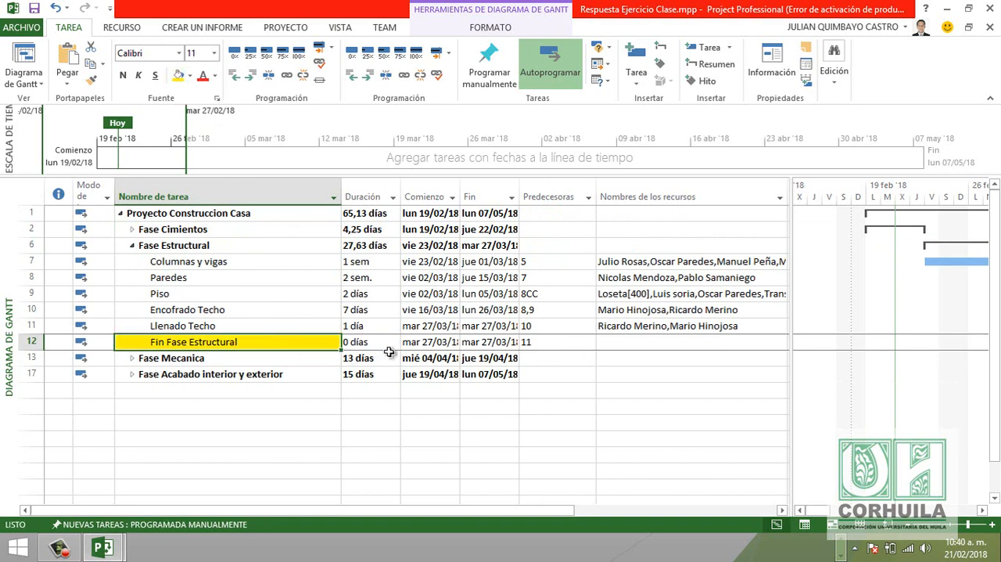
left_click(536, 297)
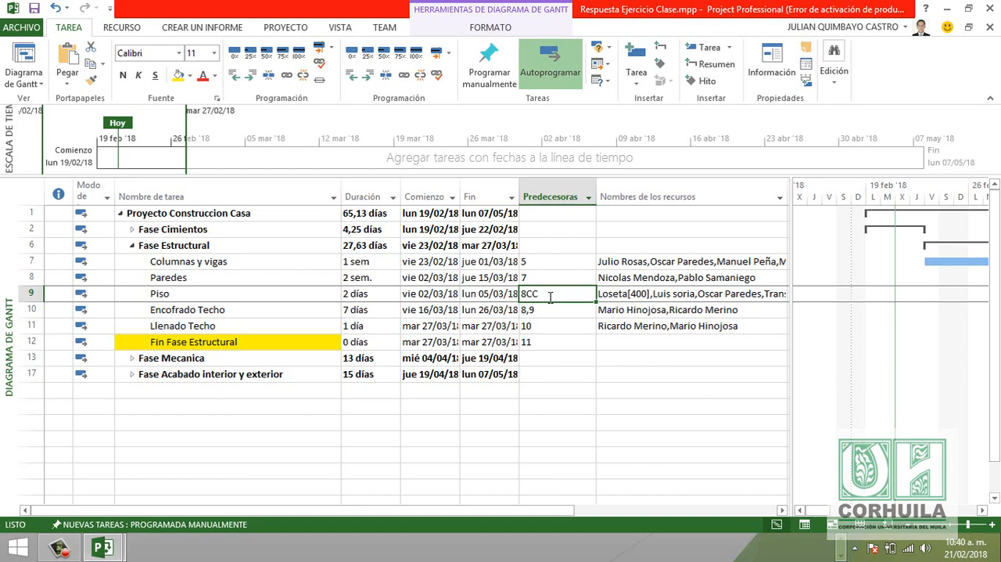
- Highlight the Fin fase Mecanica milestone name in yellow and check the predecessor of the Plomeria task
left_click(132, 245)
left_click(133, 262)
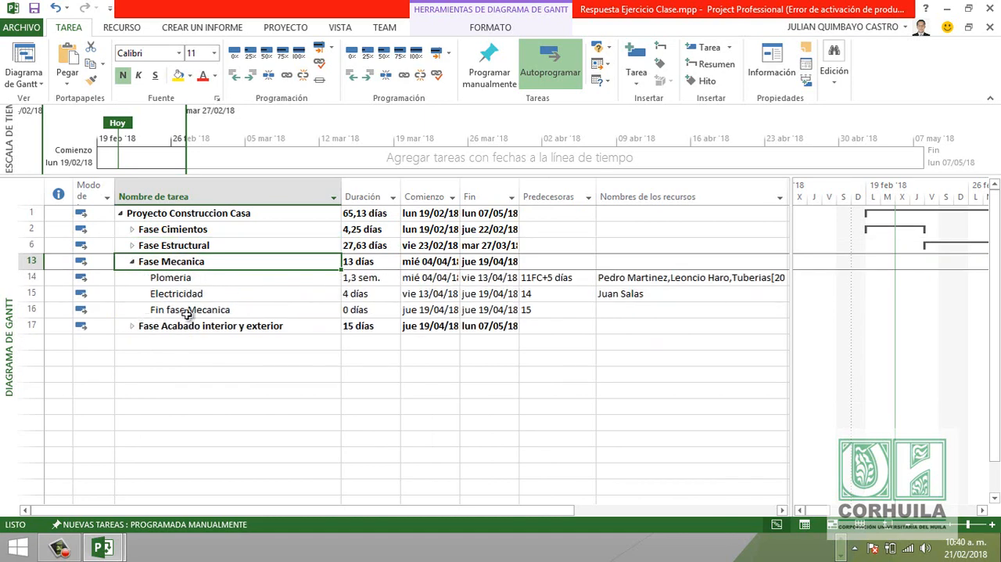
left_click(267, 314)
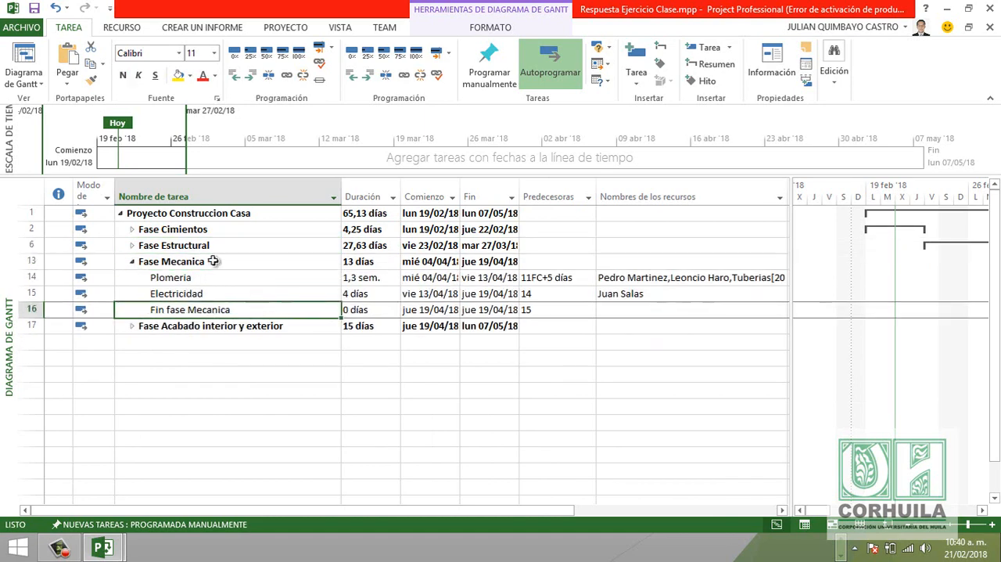
left_click(178, 75)
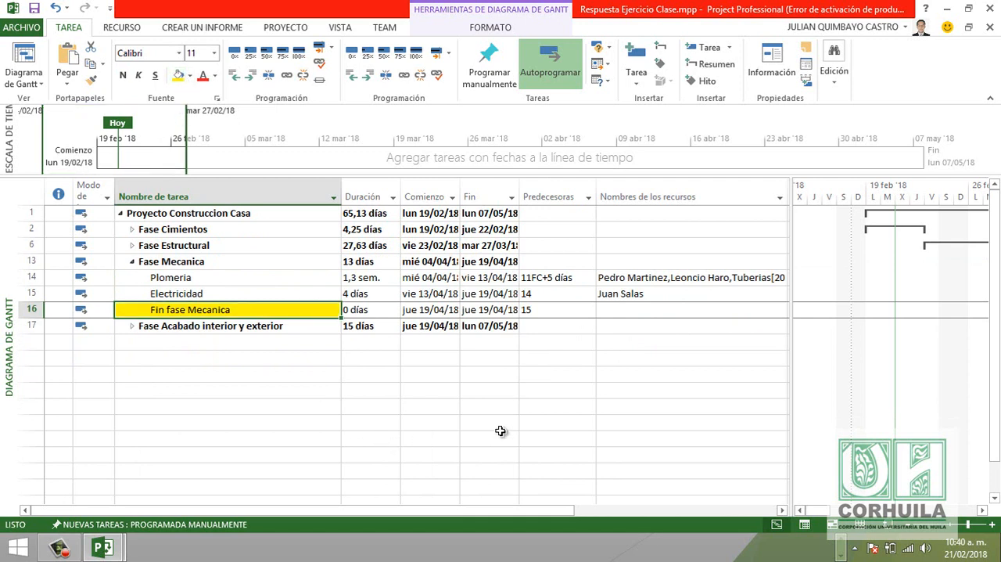
left_click(548, 280)
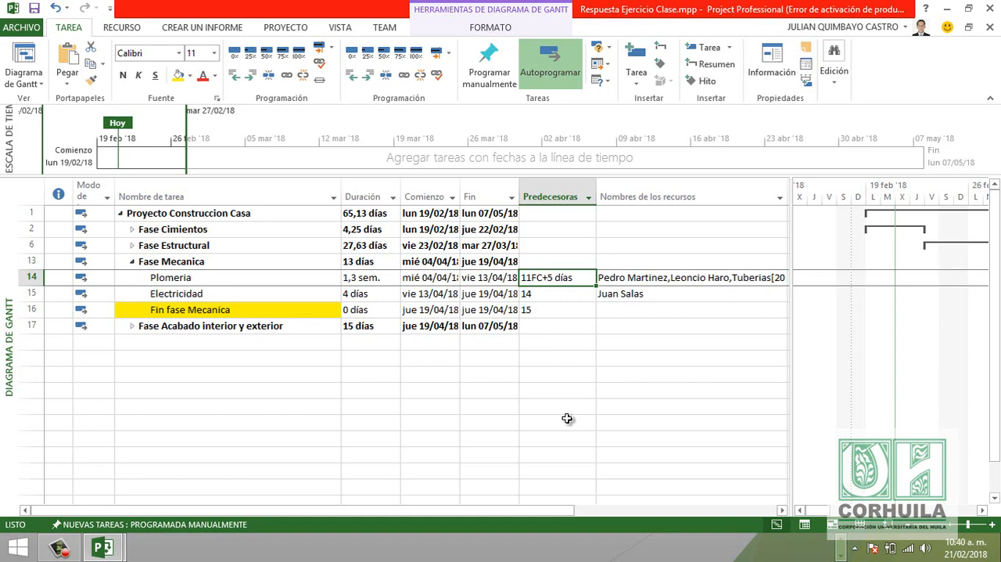
- Expand Fase Estructural and examine how the Llenado Techo task relates to the Plomeria task
left_click(133, 247)
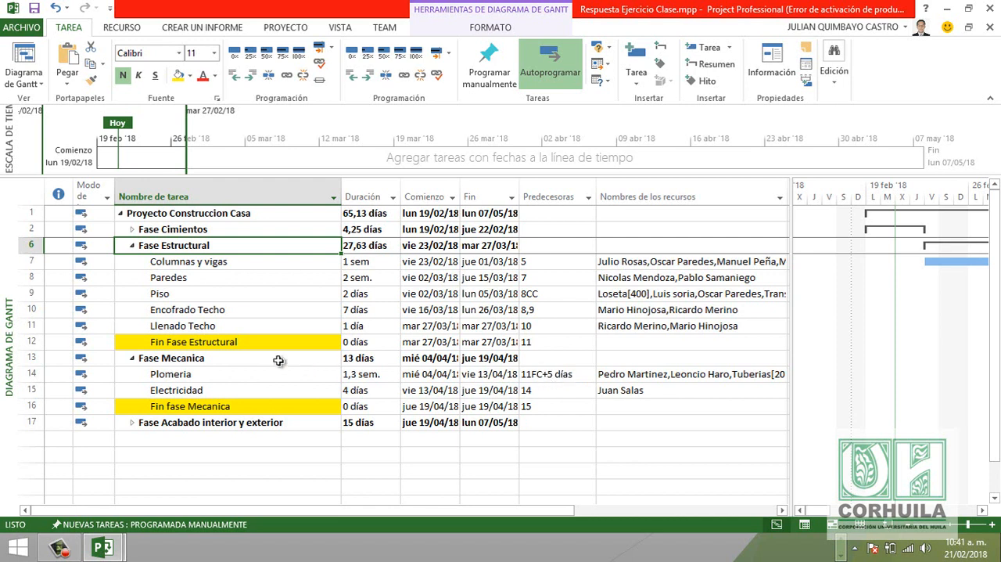
left_click(194, 326)
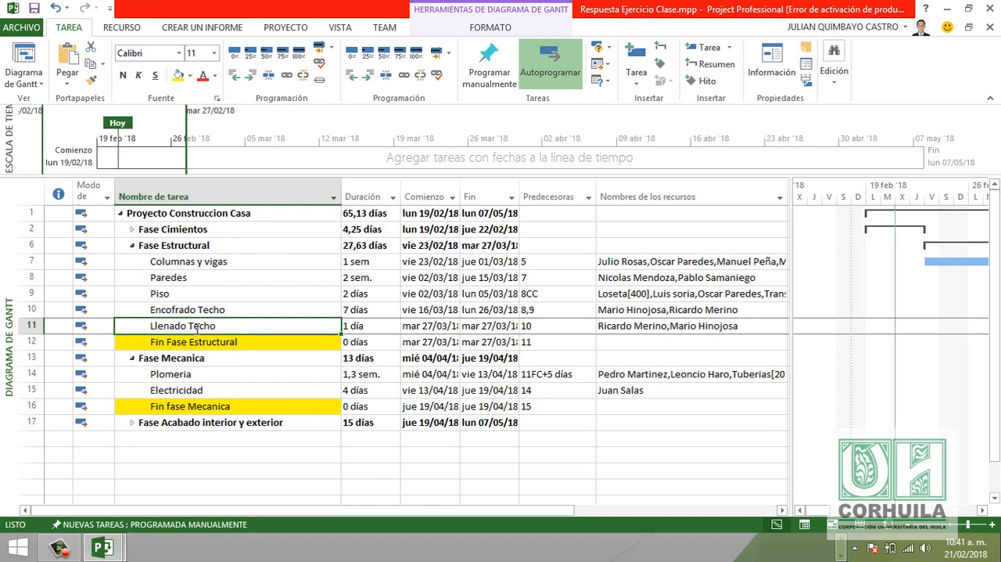
left_click(199, 374)
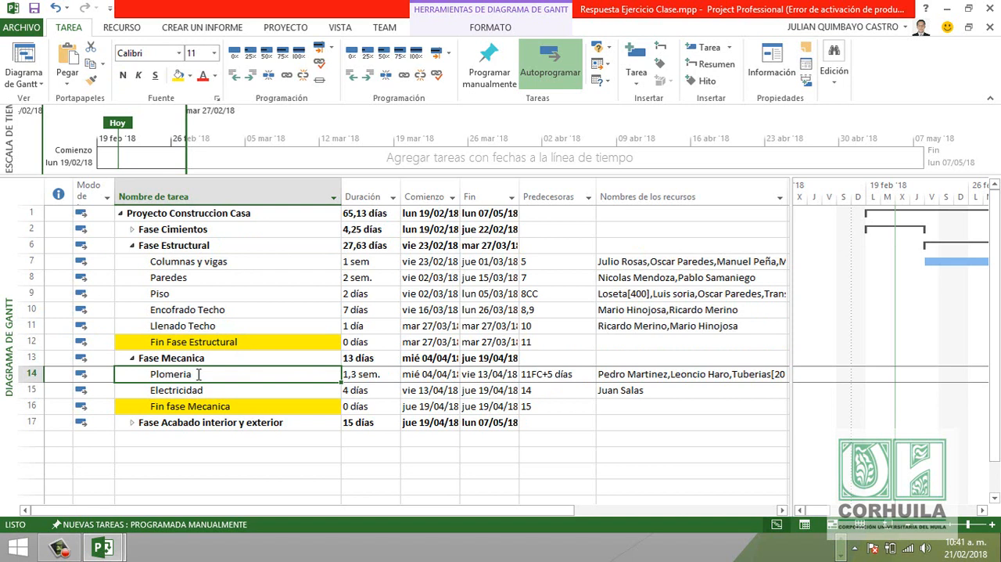
left_click(197, 327)
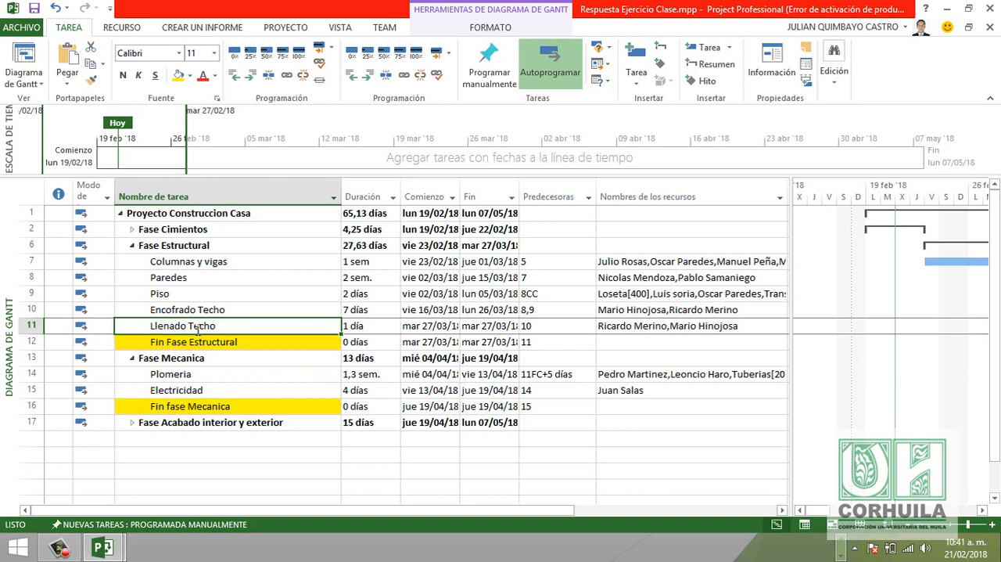
left_click(194, 374)
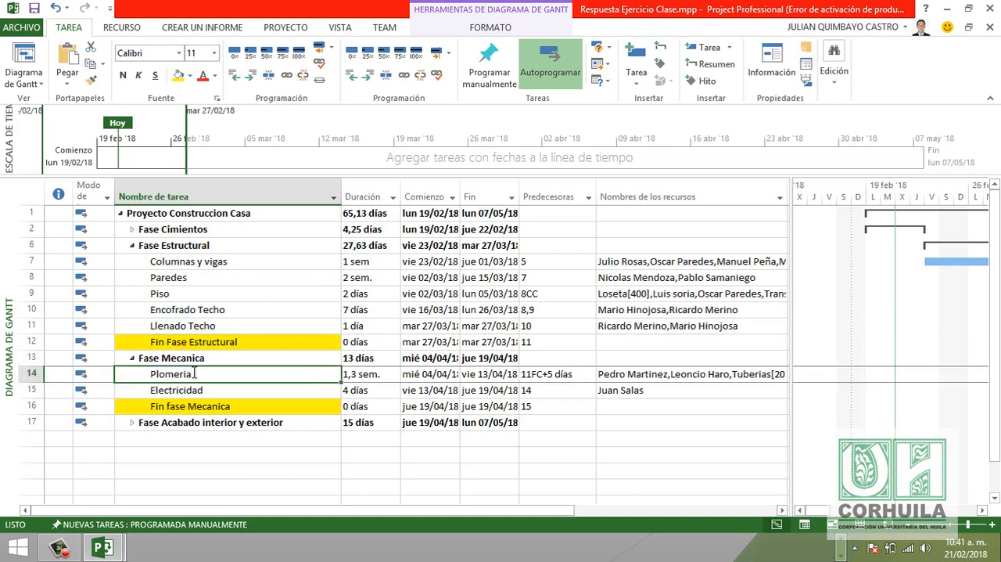
- Collapse Fase Mecanica, expand Fase Acabado interior y exterior and check the predecessor of the Decoracion task
left_click(132, 358)
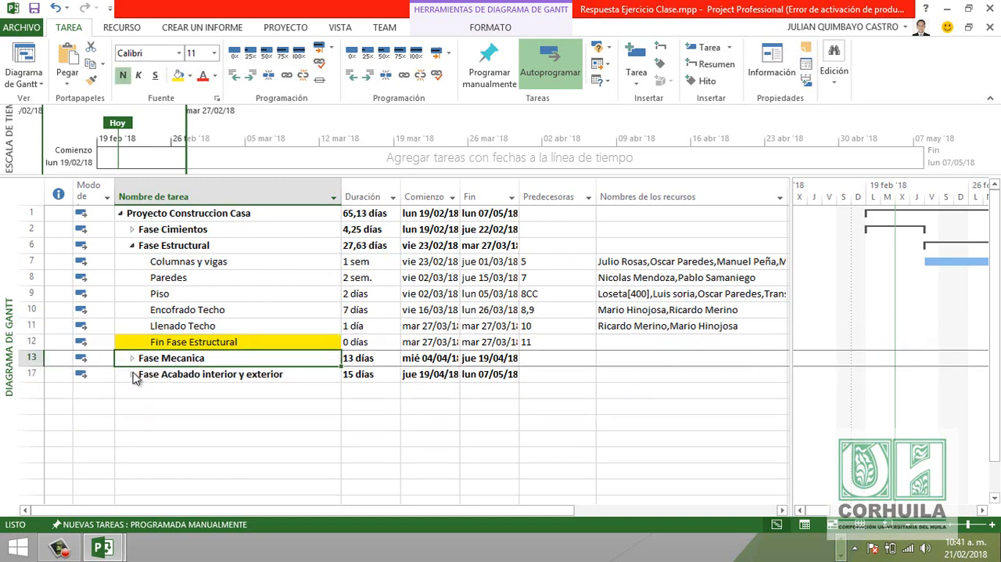
left_click(132, 374)
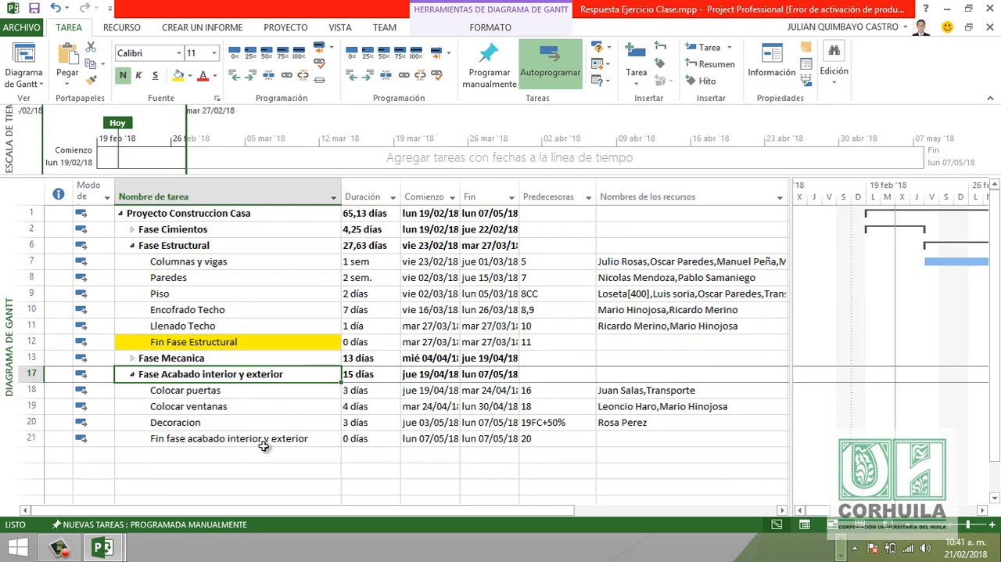
left_click(552, 422)
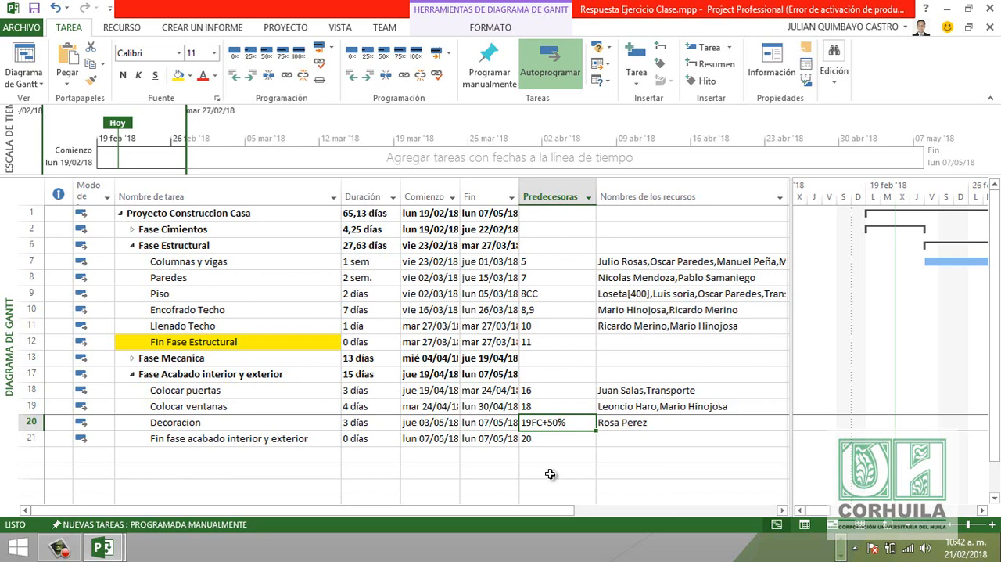
- Fill the predecessor cells of the Plomeria and Decoracion tasks with a green background
left_click(132, 357)
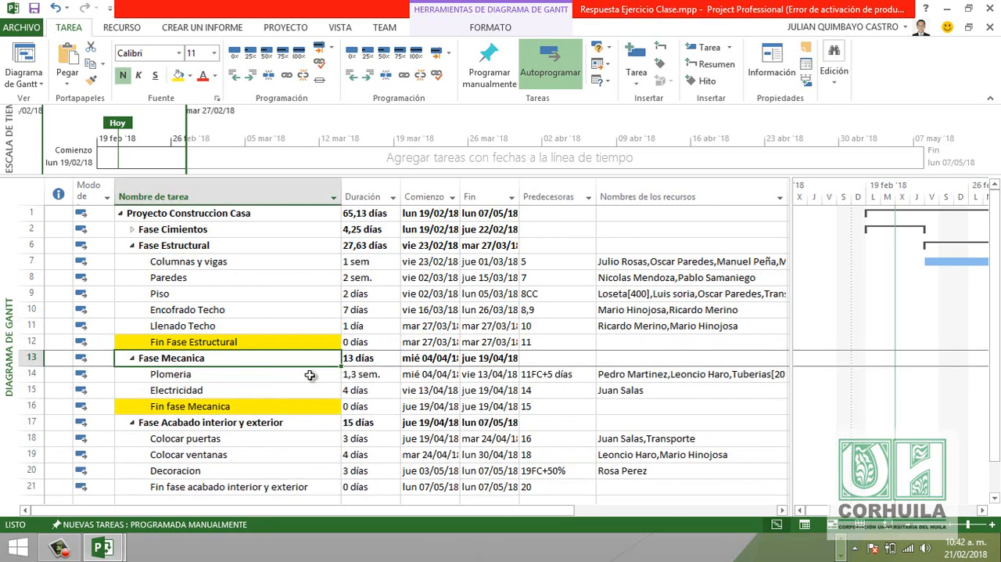
left_click(556, 374)
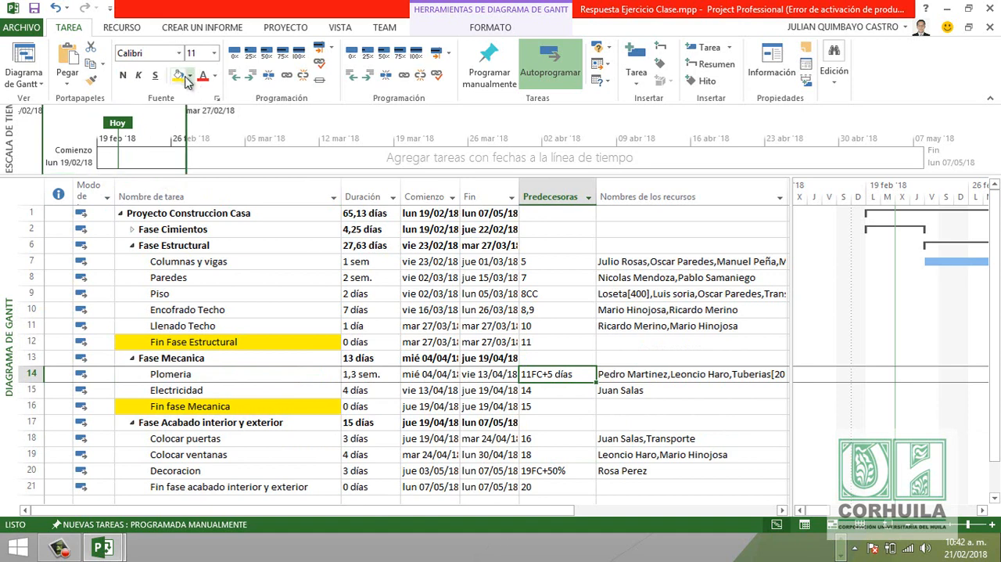
left_click(188, 79)
left_click(237, 193)
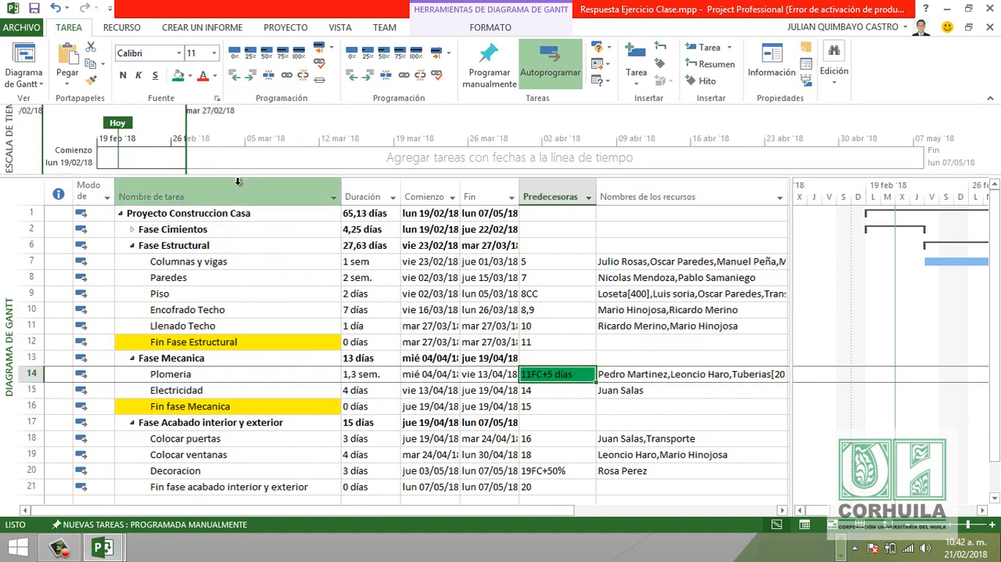
left_click(559, 470)
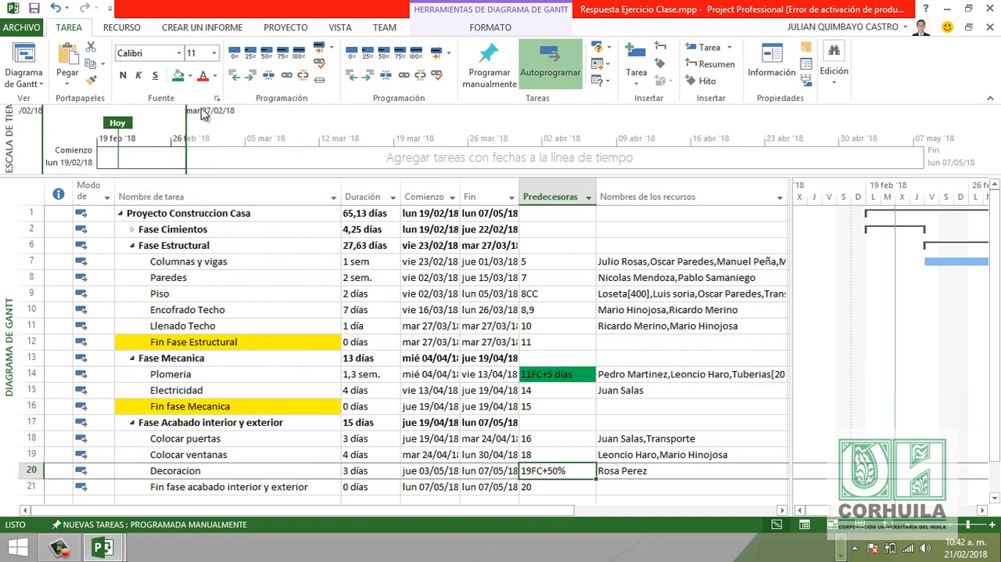
left_click(180, 78)
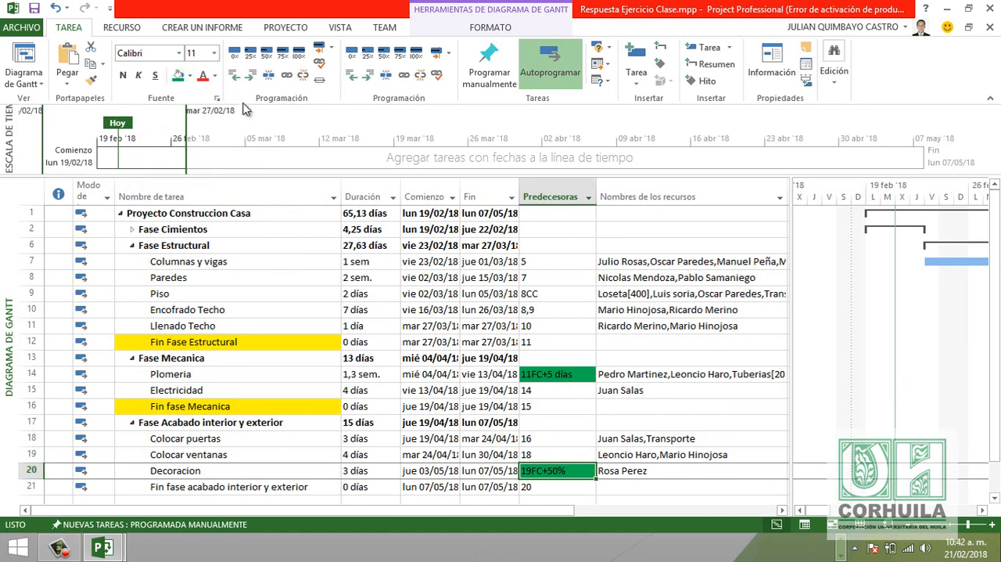
- Collapse Fase Mecanica, Fase Acabado interior y exterior and Fase Estructural to their summary rows
scroll(249, 233, "down", 1)
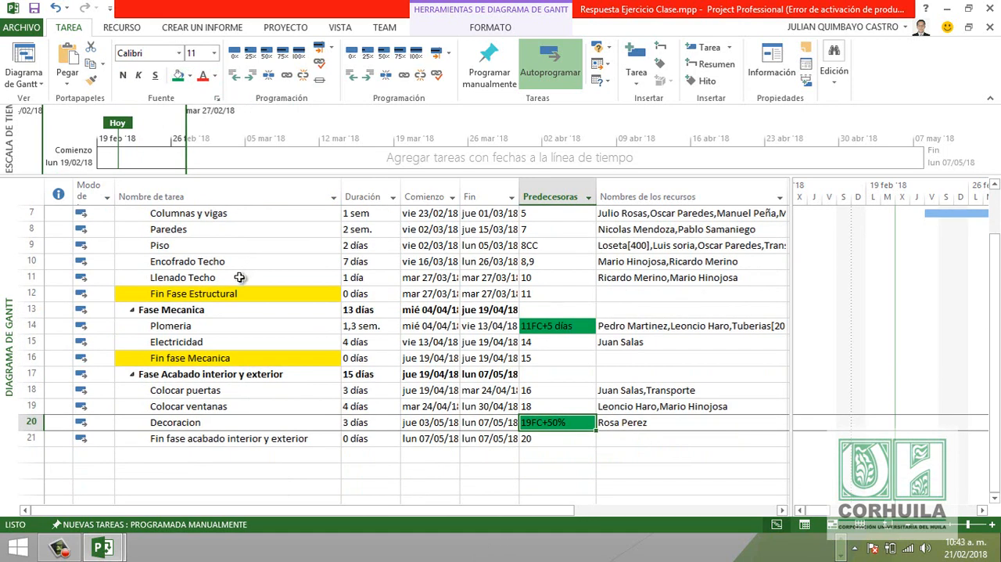
left_click(132, 310)
left_click(132, 326)
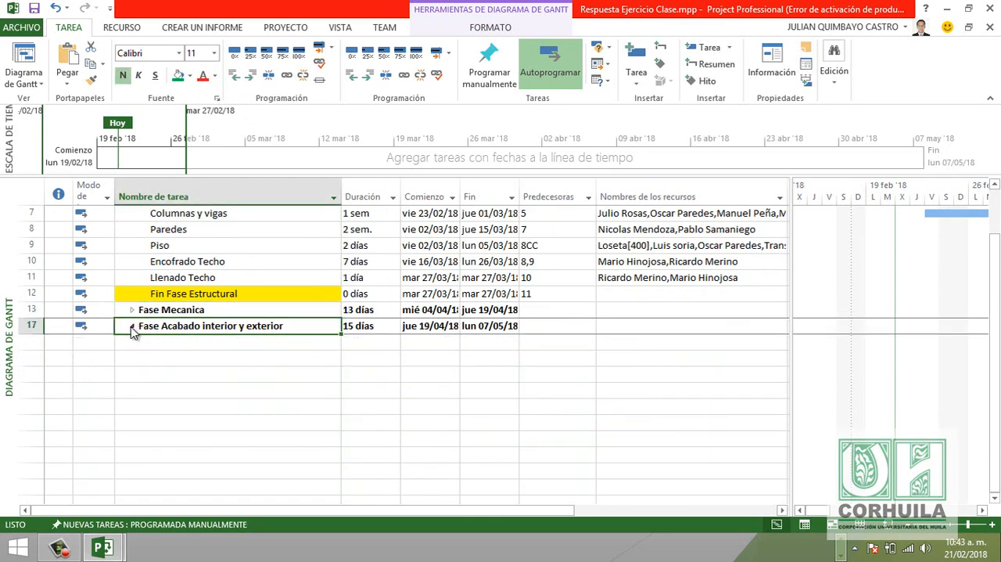
scroll(133, 325, "up", 2)
left_click(132, 246)
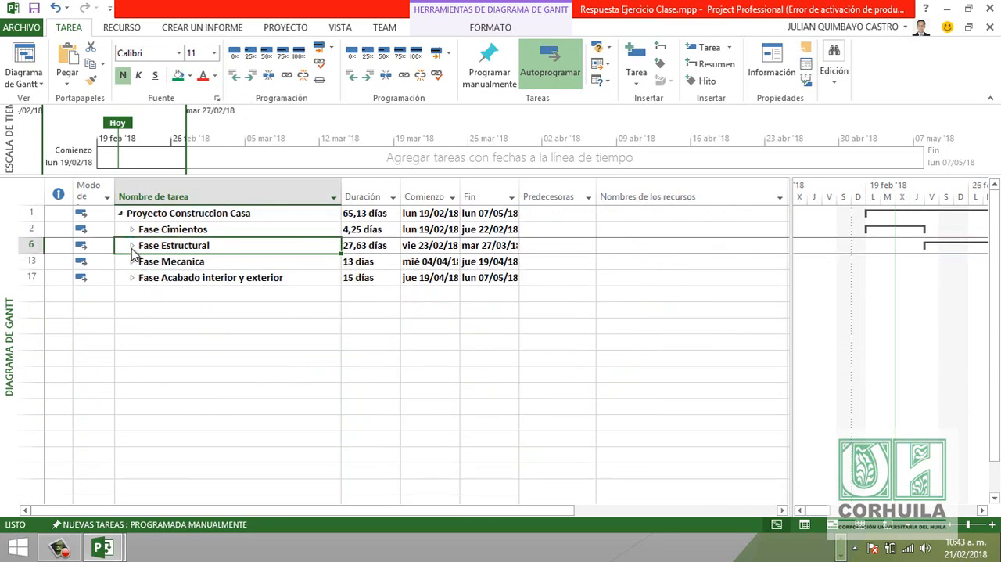
- Expand the tasks of Fase Estructural, Fase Mecanica and Fase Acabado interior y exterior
left_click(132, 246)
left_click(132, 358)
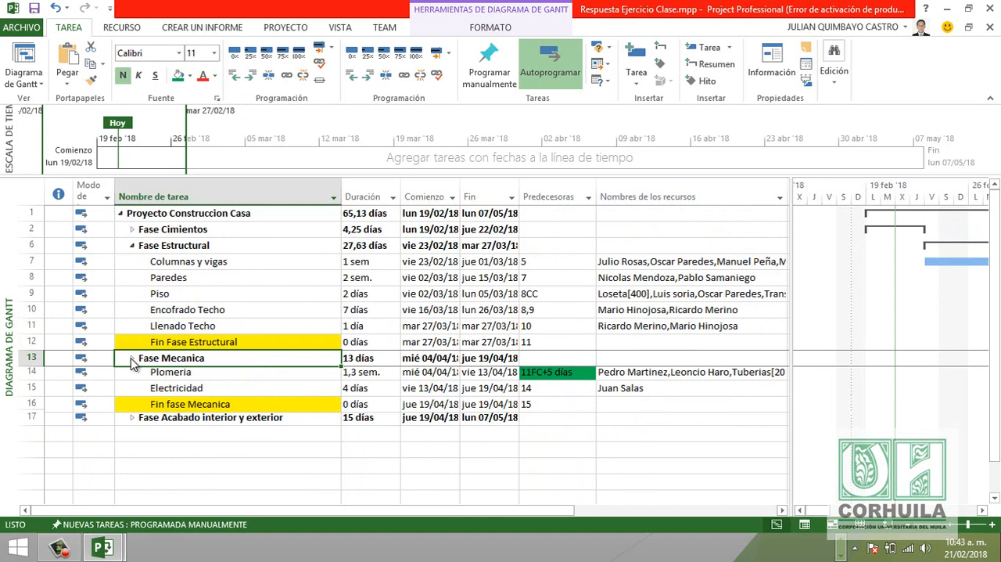
left_click(132, 422)
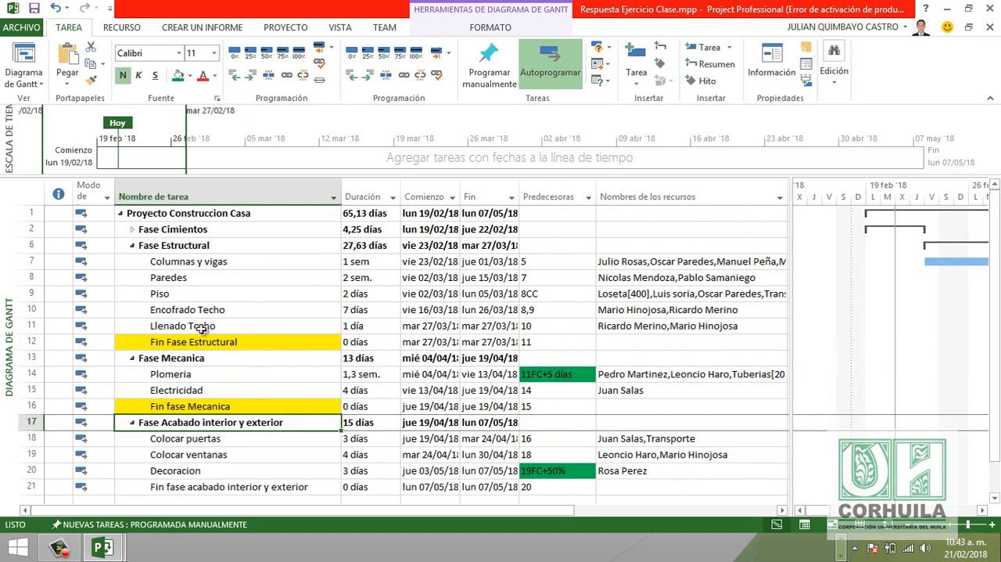
- Switch to the Hoja de recursos view and go through the resource names down to the end of the list
left_click(24, 78)
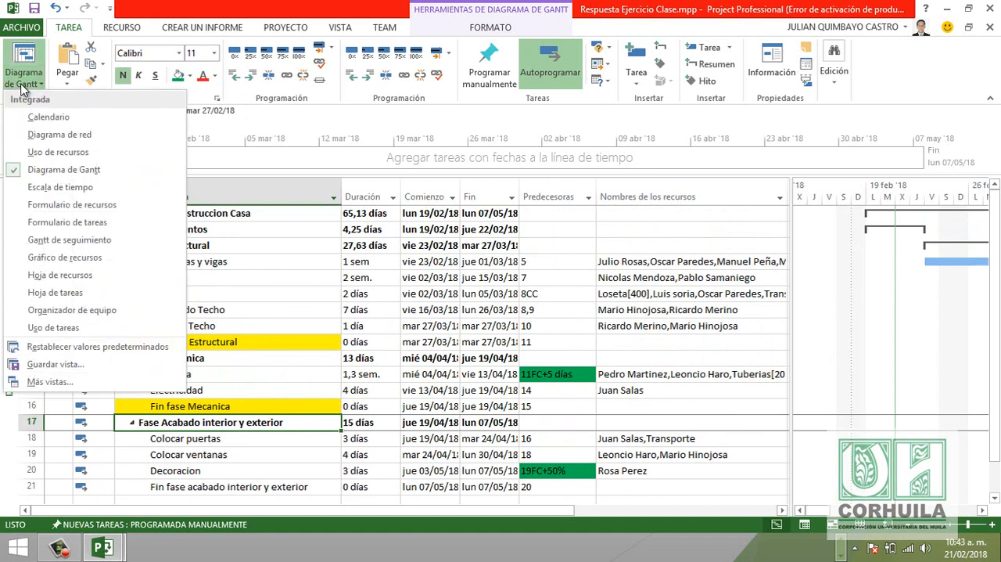
left_click(49, 275)
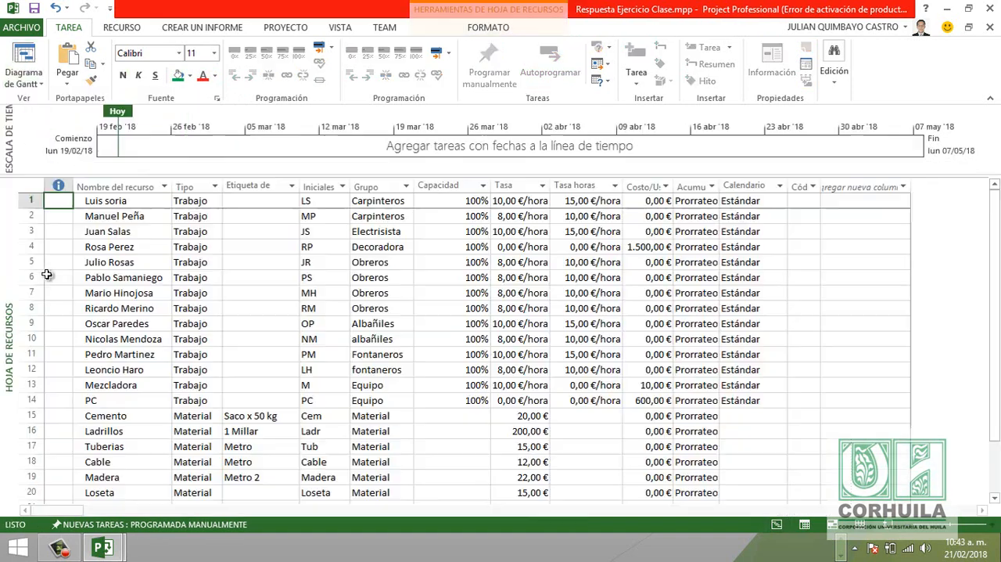
left_click(119, 217)
key("Down")
key("Down")
key("Down")
key("Down")
key("Down")
key("Down")
key("Down")
key("Down")
key("Down")
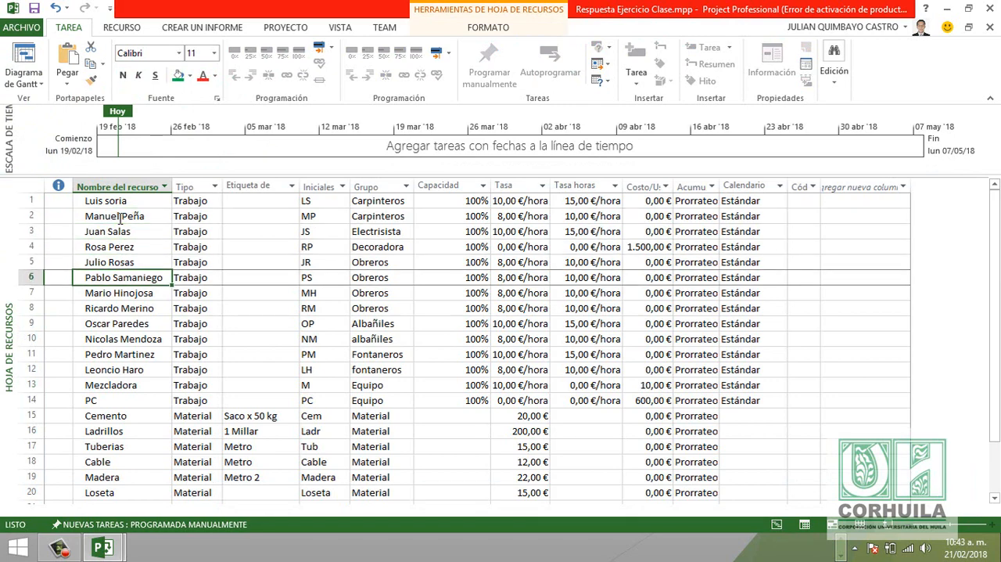
key("Down")
key("Down")
key("Down")
key("Down")
key("Down")
key("Down")
key("Down")
key("Down")
key("Down")
key("Down")
key("Down")
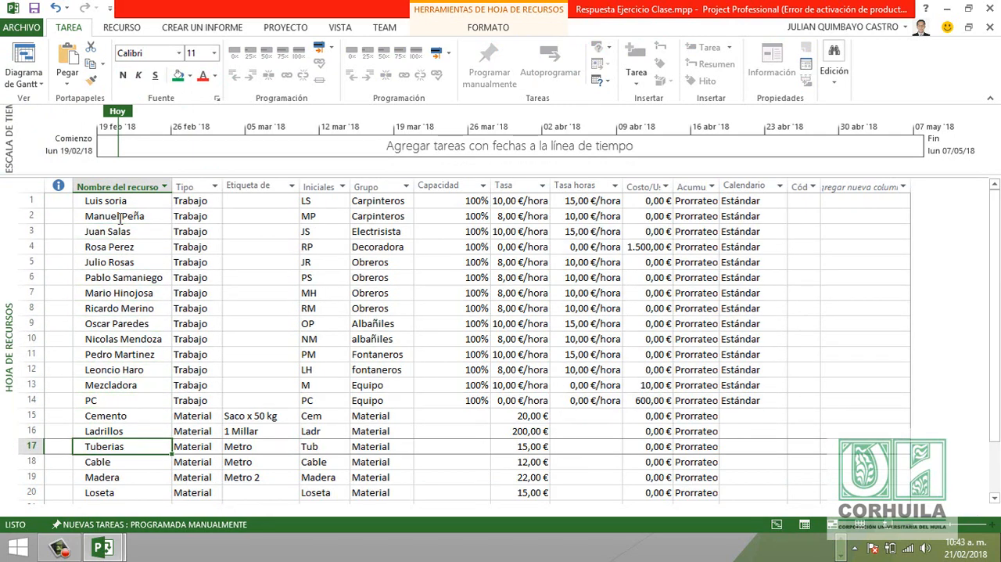
key("Down")
key("Down")
key("Down")
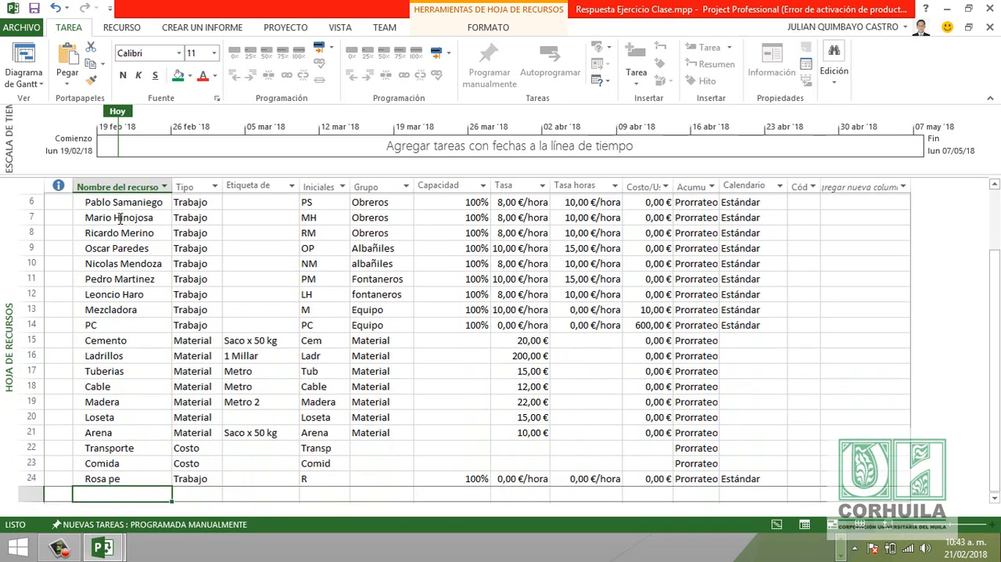
- Return to the first resource and check which resource types its Tipo cell offers
key("Up")
key("Up")
key("Up")
key("Up")
key("Up")
key("Up")
key("Up")
key("Up")
key("Up")
key("Up")
key("Up")
key("Up")
key("Up")
key("Up")
key("Up")
key("Up")
key("Up")
key("Up")
key("Up")
key("Up")
key("Up")
key("Up")
key("Up")
key("Up")
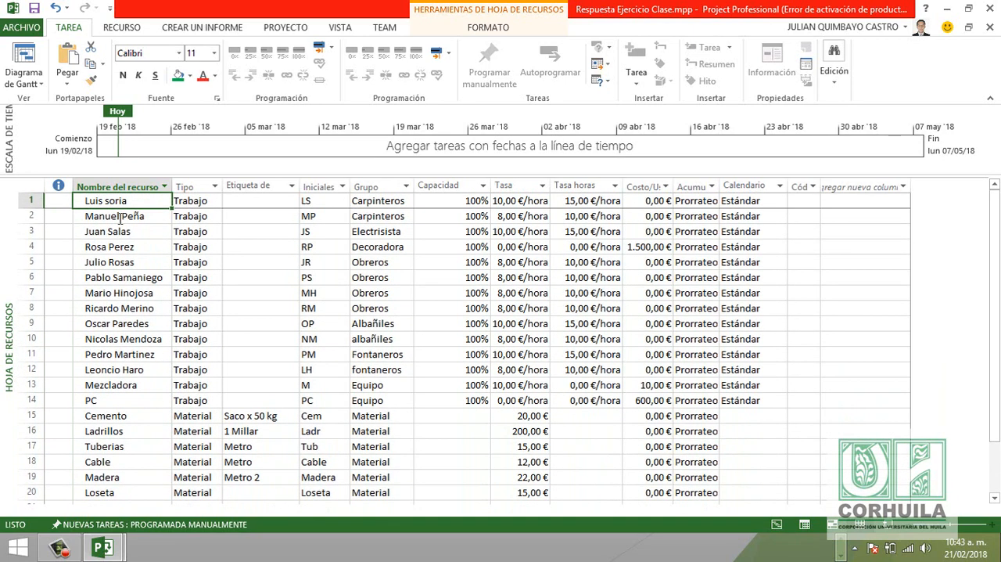
key("Down")
key("Up")
key("Right")
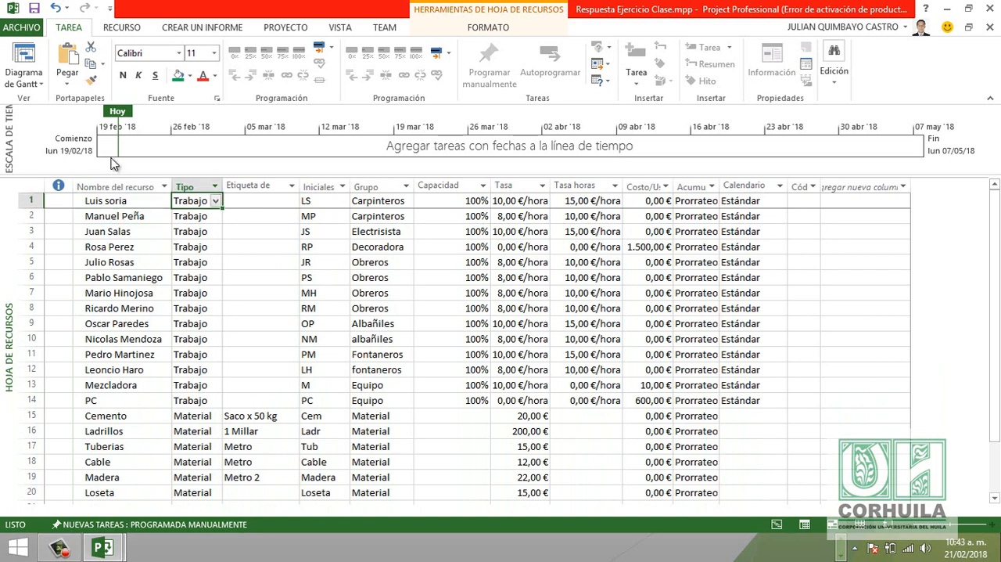
left_click(215, 201)
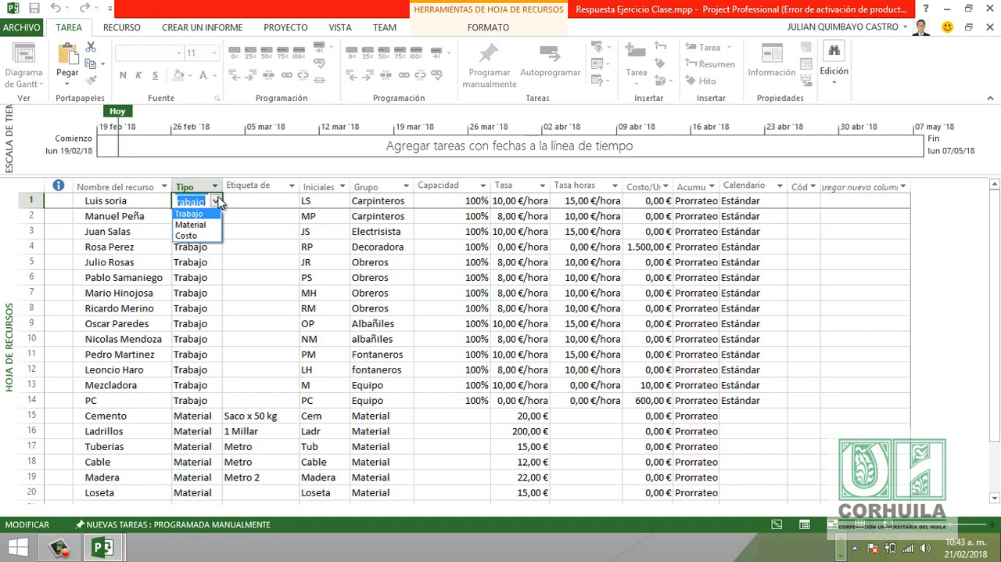
left_click(215, 201)
- Review the names of the Trabajo-type resources, starting from the first row of the resource sheet
left_click(116, 189)
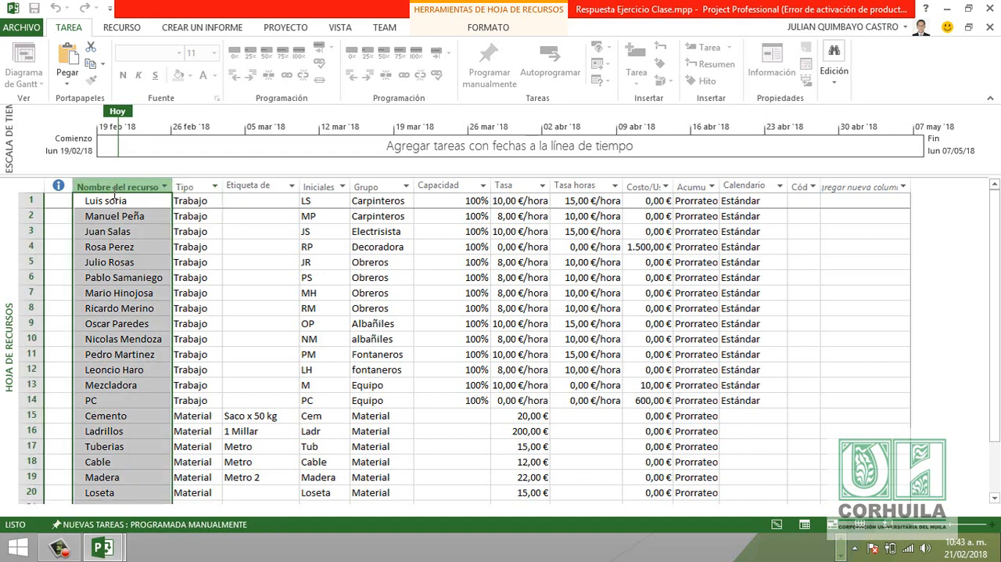
left_click(115, 201)
left_click(114, 201)
left_click(118, 220)
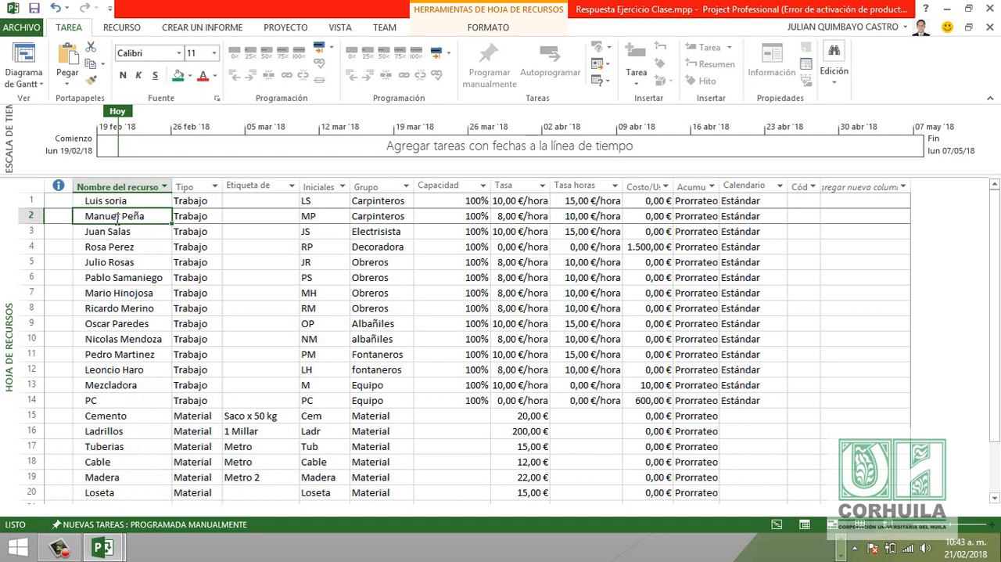
left_click(104, 234)
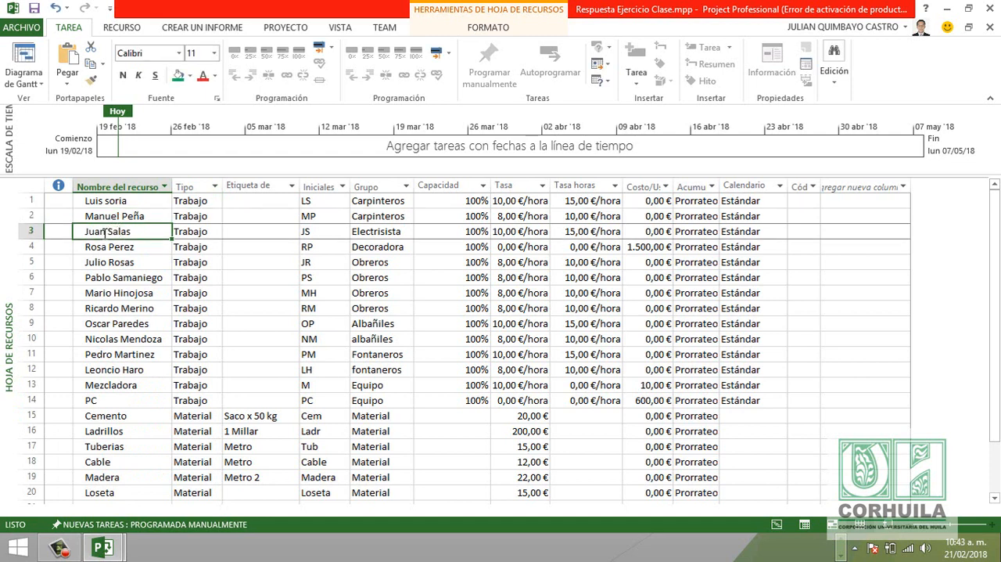
left_click(101, 250)
left_click(101, 264)
left_click(101, 280)
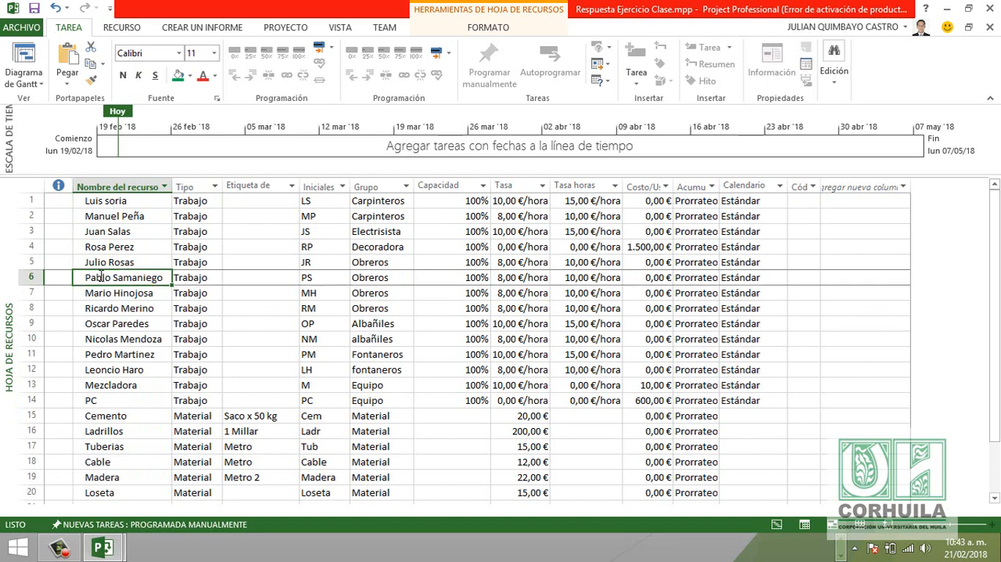
scroll(102, 286, "down", 1)
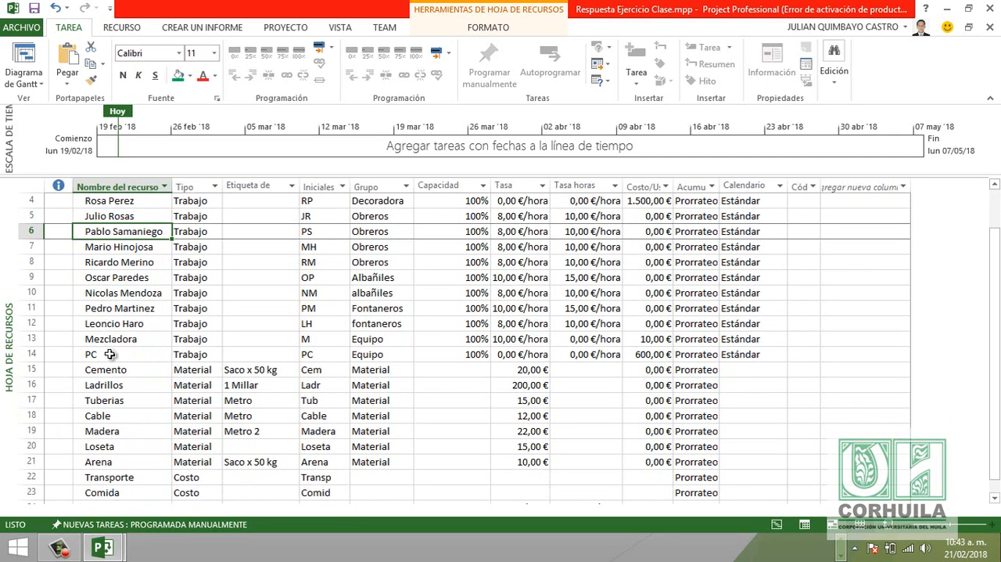
- Review the Material-type resources from Cemento to Loseta in the resource sheet
left_click(110, 369)
scroll(123, 333, "down", 2)
left_click(108, 338)
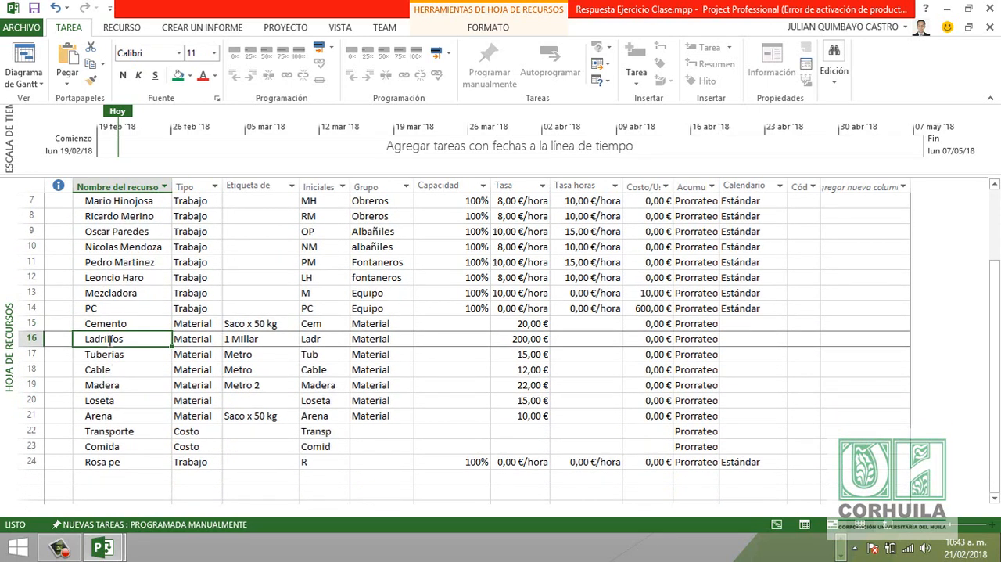
left_click(108, 353)
left_click(107, 370)
left_click(106, 384)
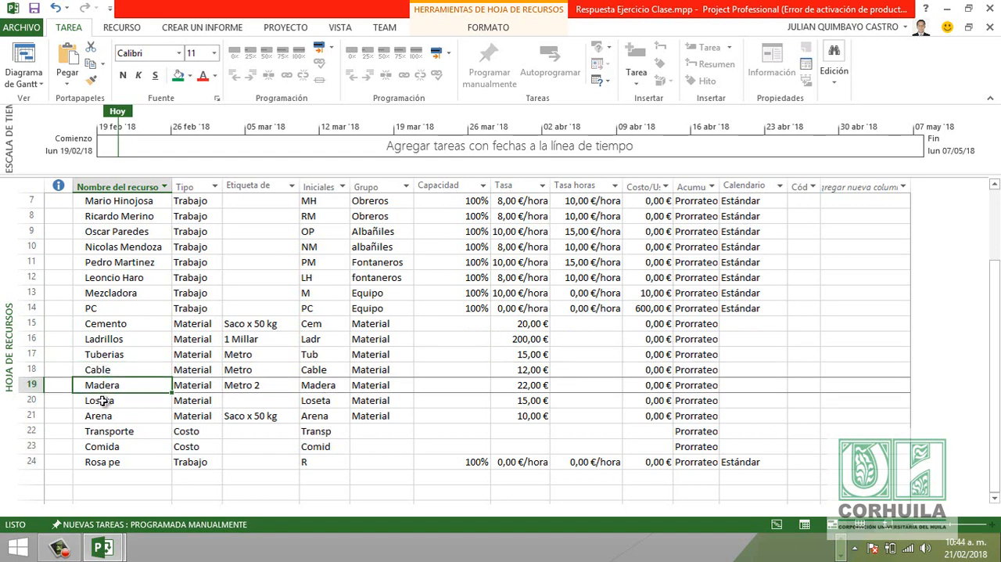
left_click(104, 398)
left_click(113, 327)
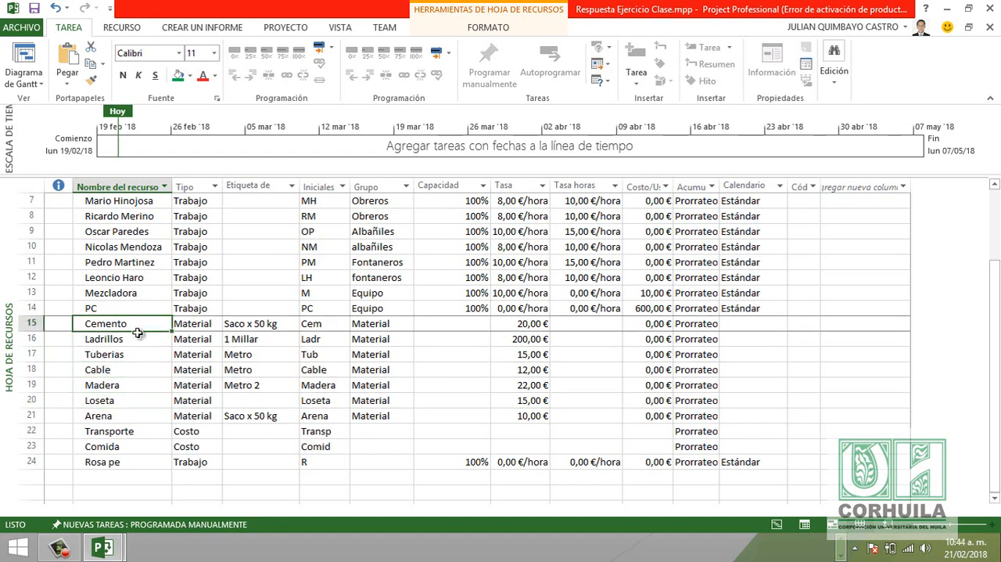
left_click(119, 337)
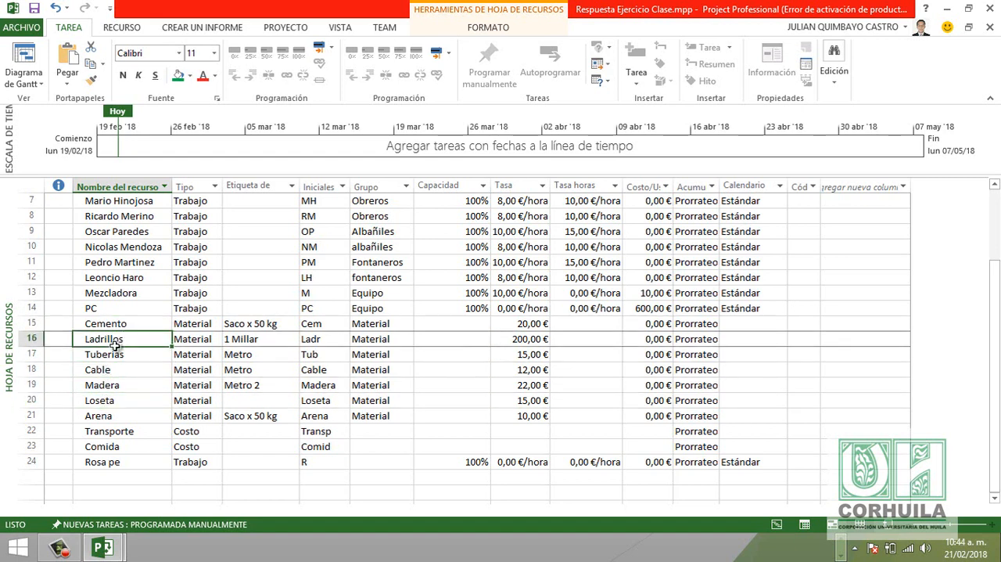
left_click(113, 356)
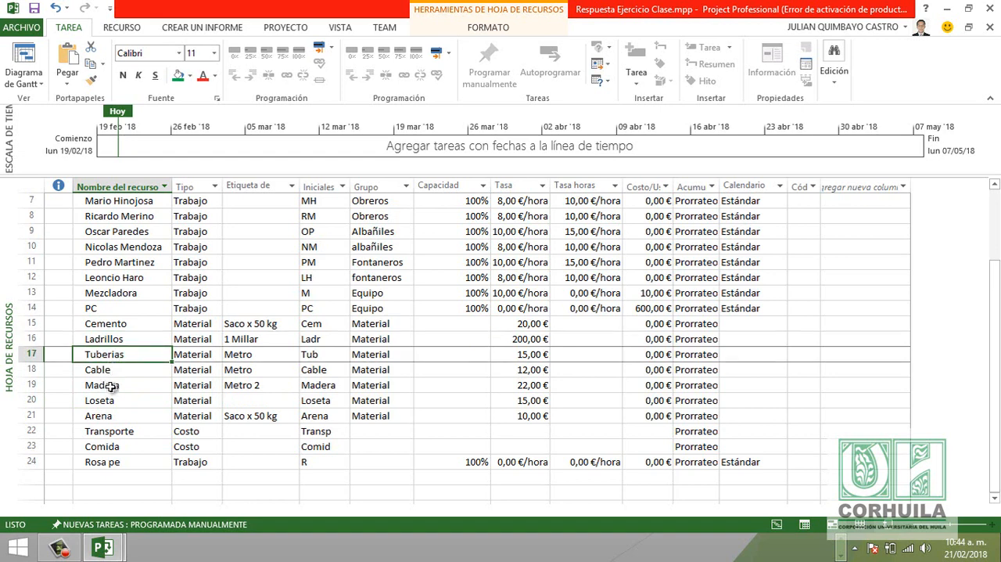
left_click(109, 385)
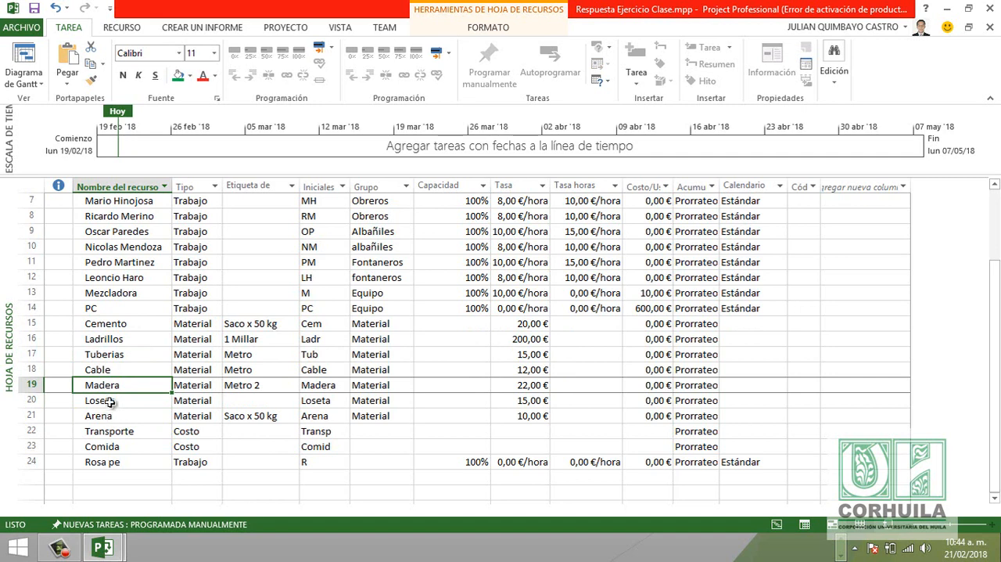
left_click(110, 400)
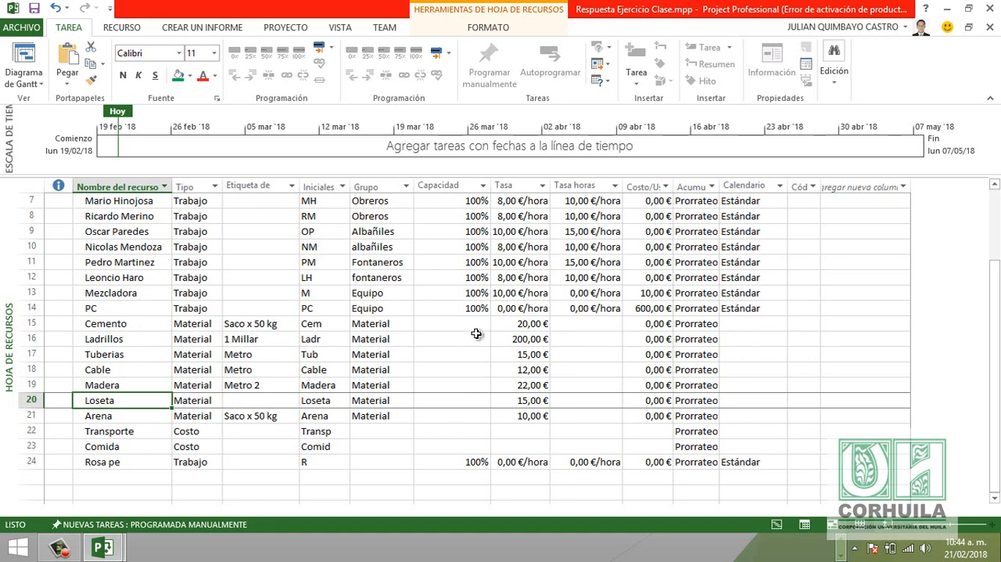
- Check the standard rates (Tasa) of the Cemento, Ladrillos and Tuberias materials
left_click(538, 323)
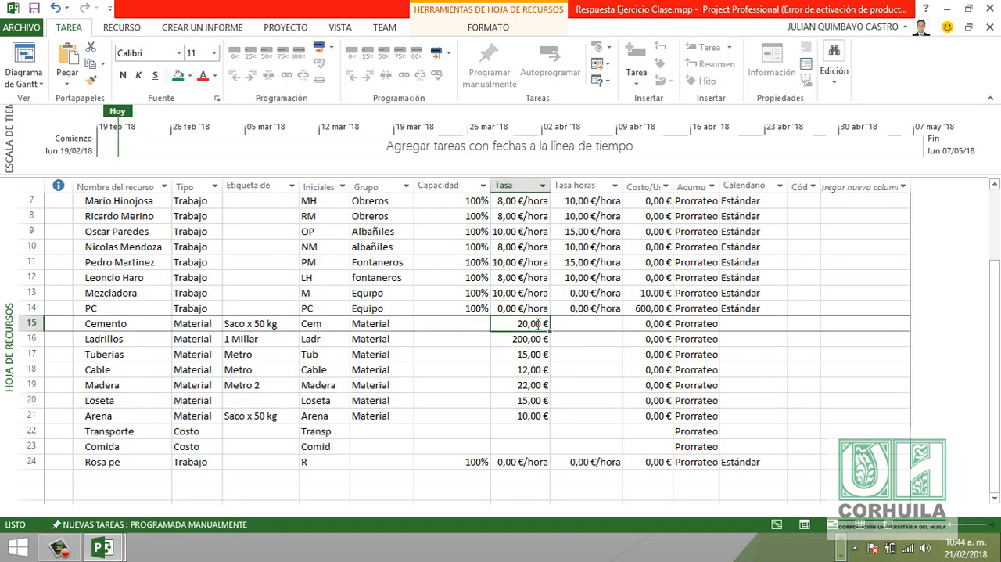
left_click(534, 340)
left_click(534, 353)
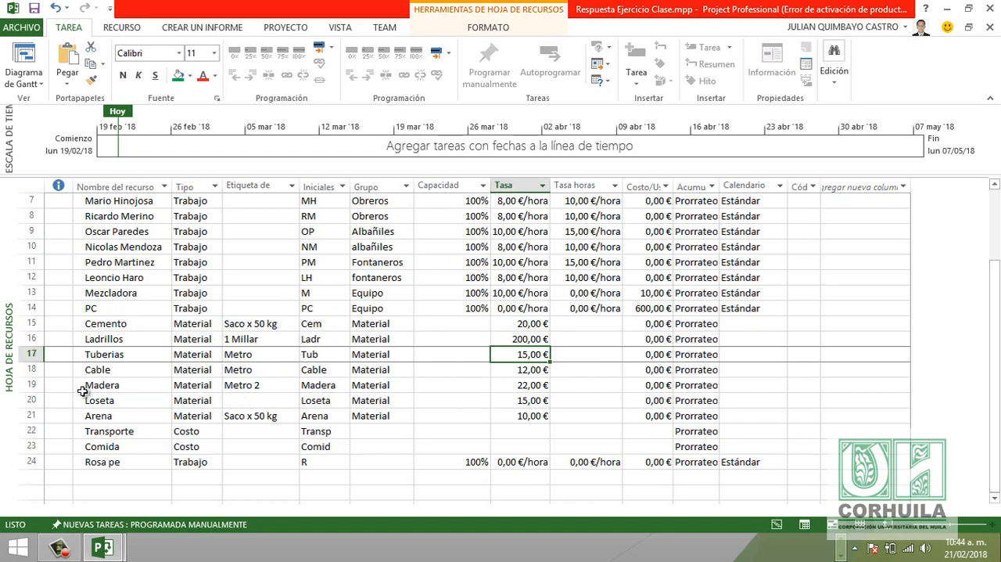
- Examine the Costo-type resources Transporte and Comida, including the rate and cost-per-use cells of Transporte
left_click(128, 433)
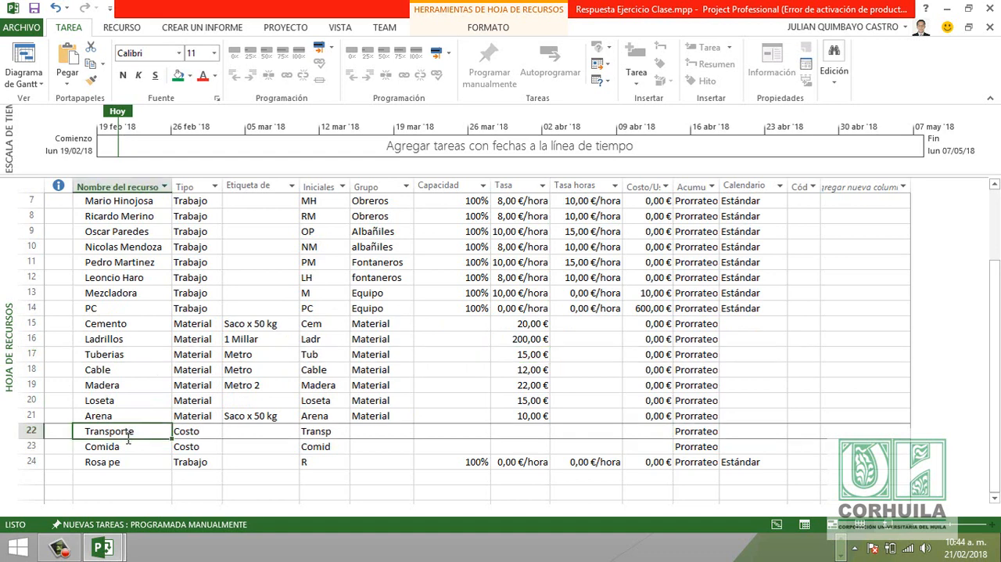
left_click(129, 446)
left_click(134, 431)
left_click(131, 446)
left_click(133, 430)
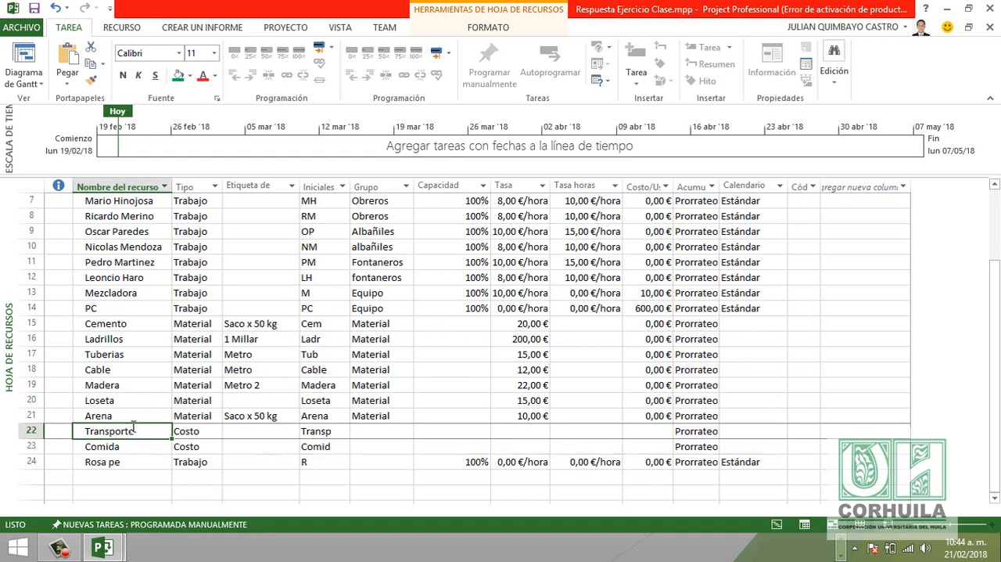
left_click(654, 431)
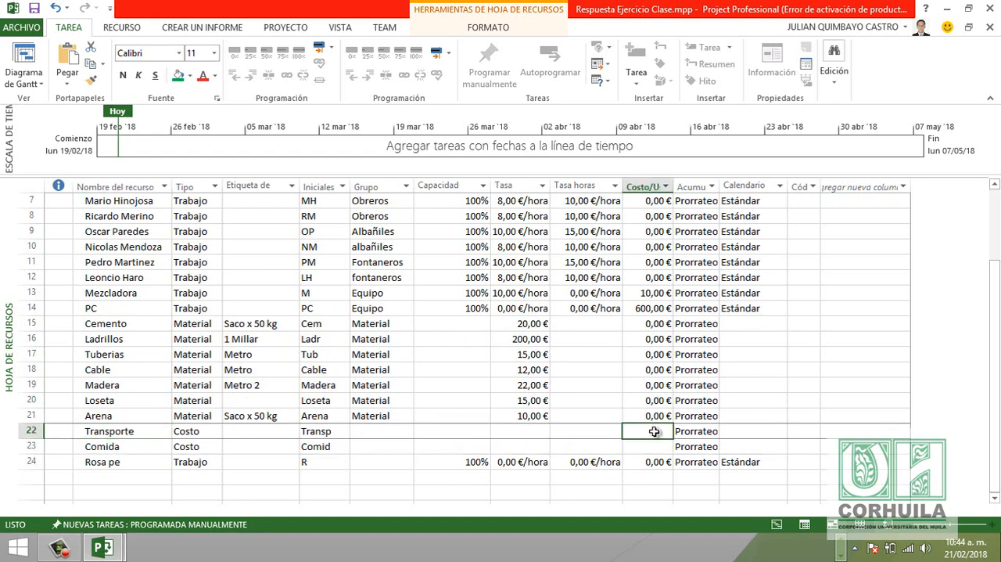
left_click(542, 433)
left_click(664, 432)
left_click(185, 446)
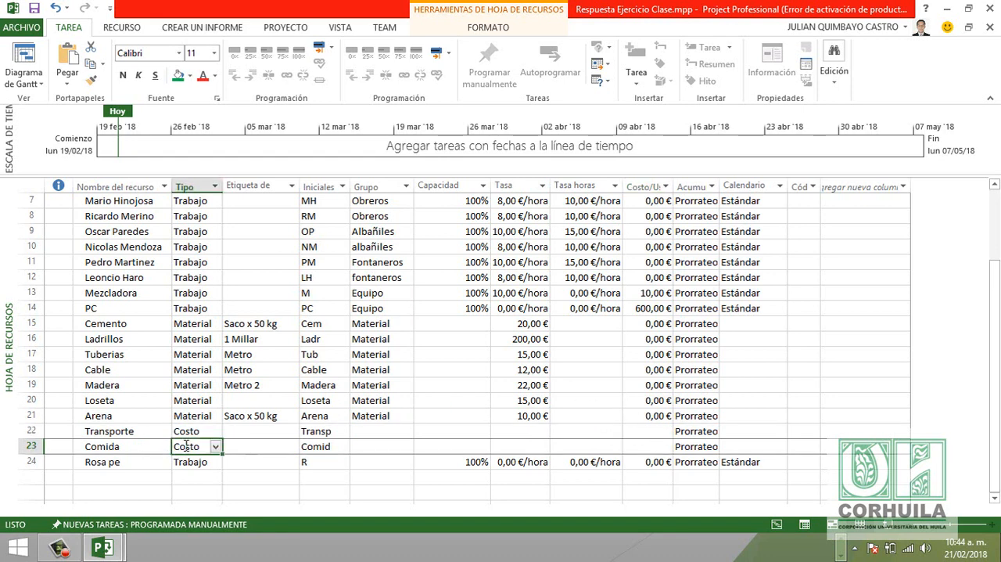
left_click(134, 443)
- Examine the Capacidad values of the Trabajo-type resources, from the first row through PC
scroll(144, 415, "up", 2)
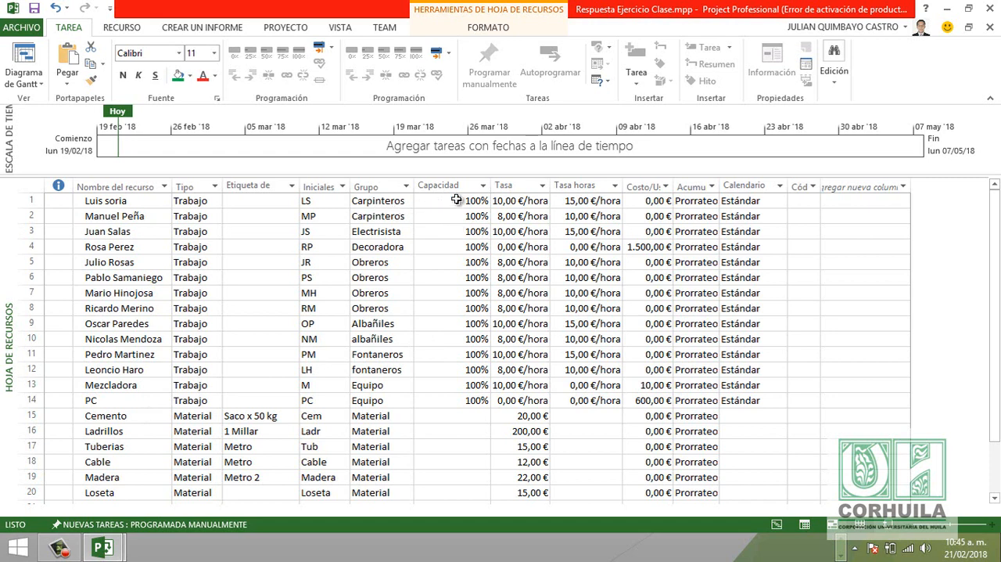
left_click_drag(454, 202, 464, 395)
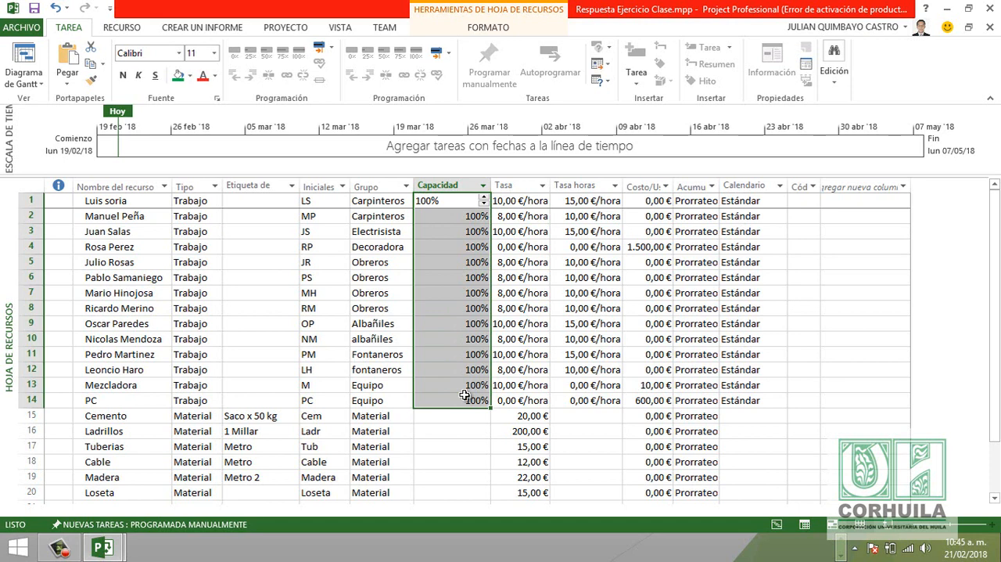
left_click(457, 233)
left_click(448, 202)
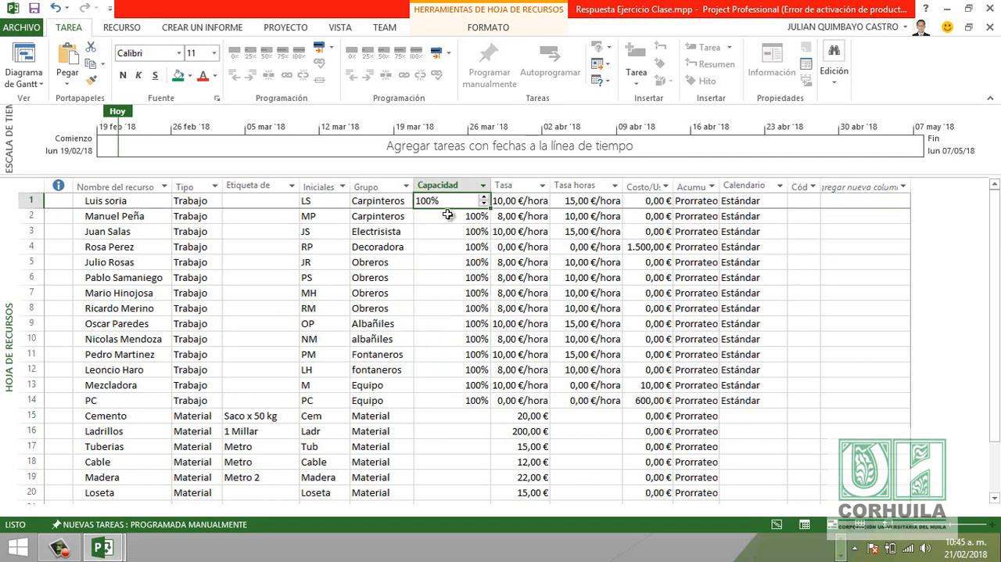
left_click(449, 216)
left_click(444, 235)
left_click(445, 247)
left_click(443, 262)
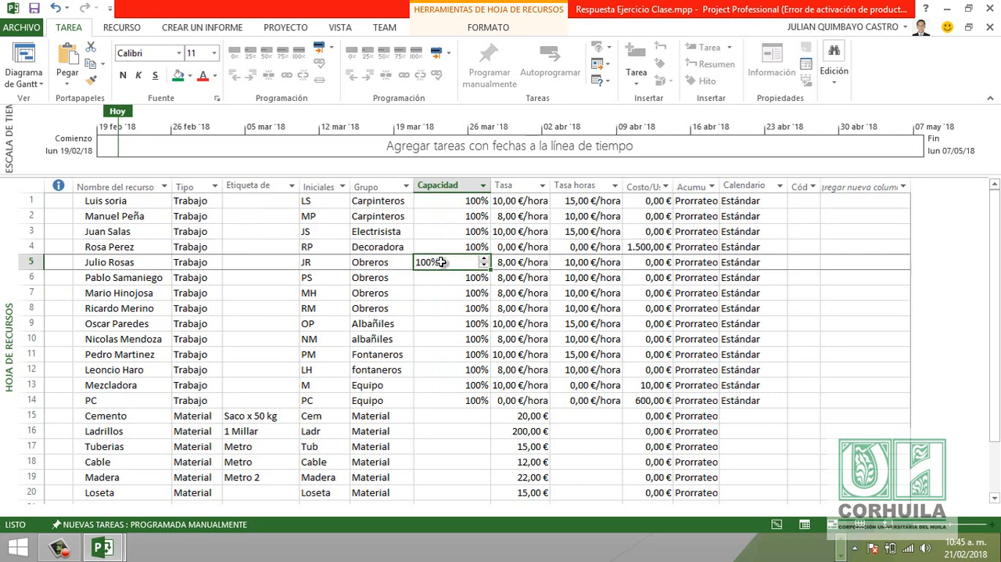
left_click(441, 277)
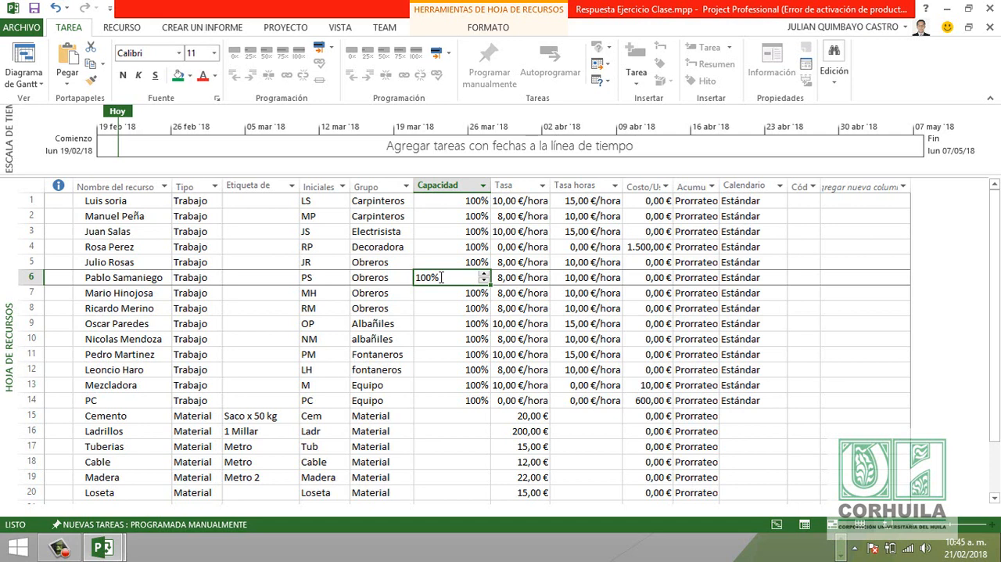
left_click(472, 201)
left_click(460, 235)
left_click(451, 276)
left_click(456, 313)
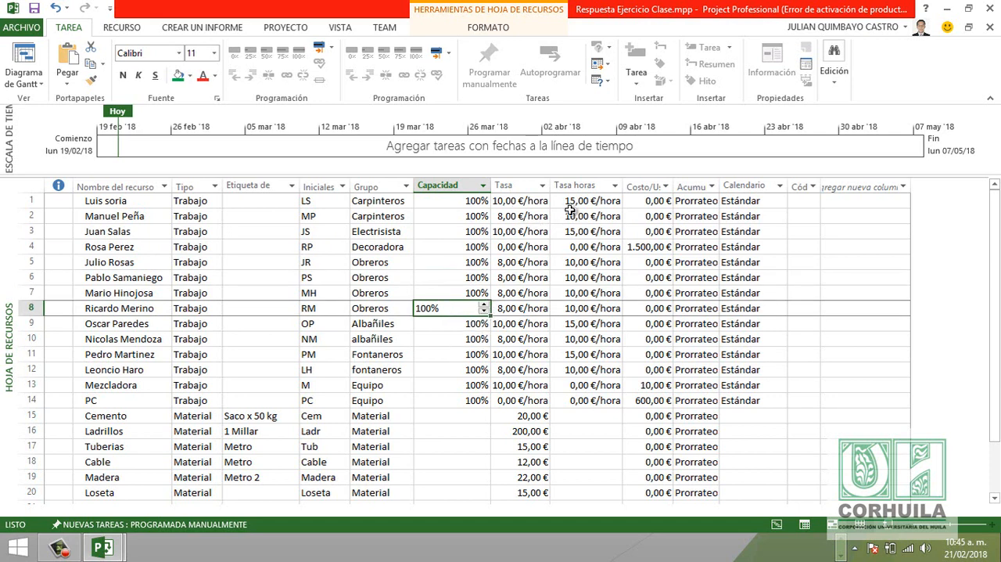
- Check the first resource's standard and overtime rates, and widen the Acumular column to inspect its accrual setting
left_click(528, 201)
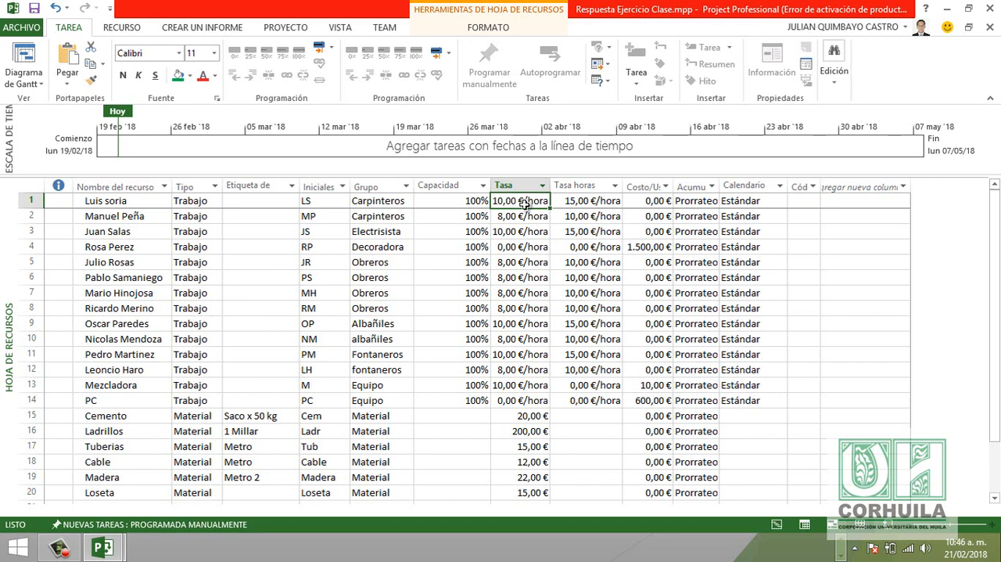
left_click(570, 203)
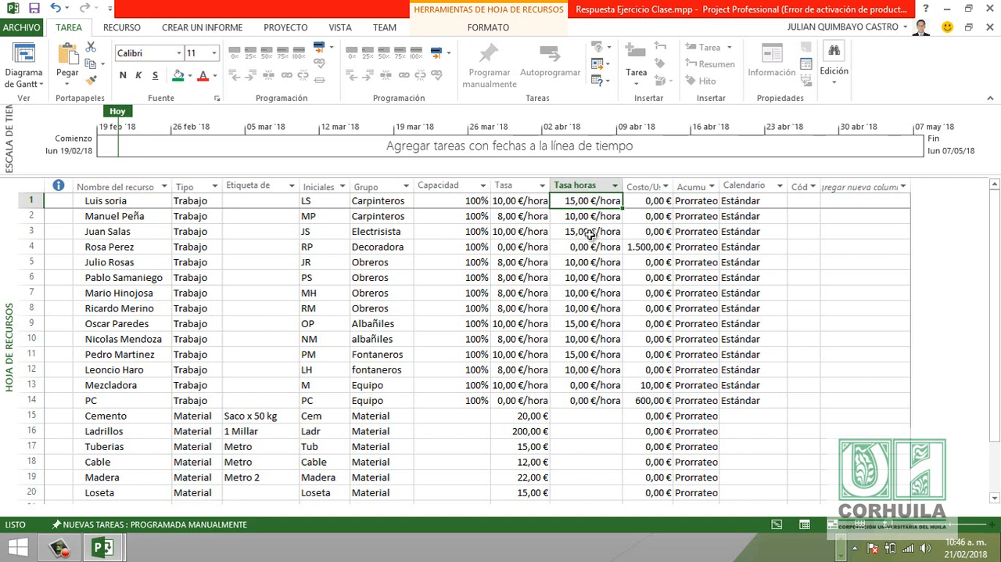
left_click_drag(721, 186, 762, 186)
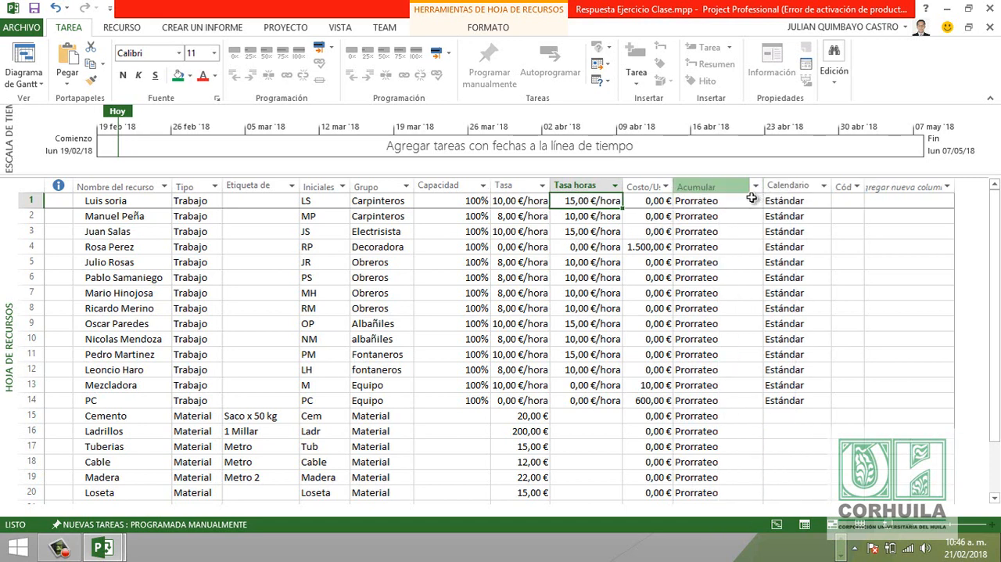
left_click(715, 203)
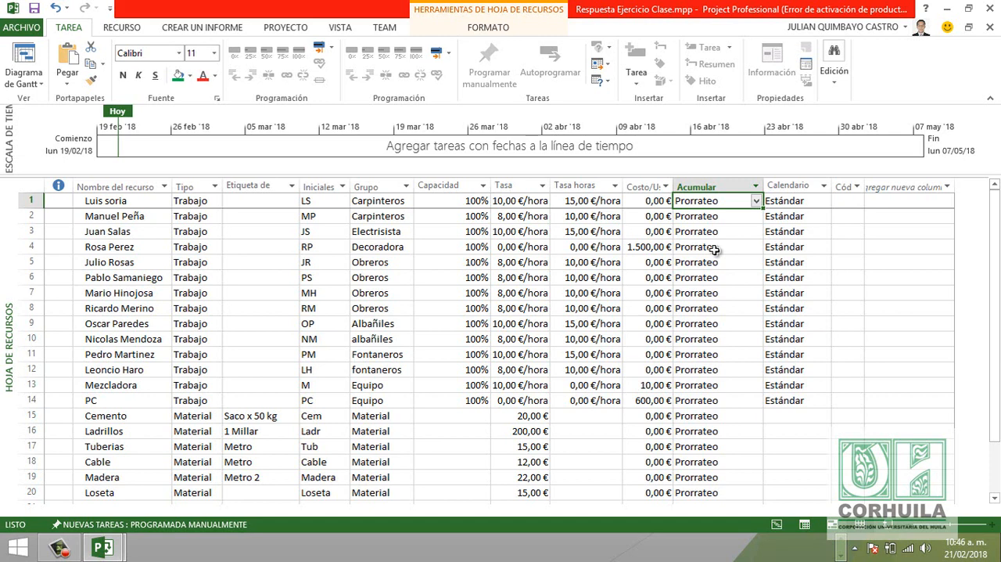
- Assign the Calendario Trabajoclase base calendar to the first resource
left_click(798, 203)
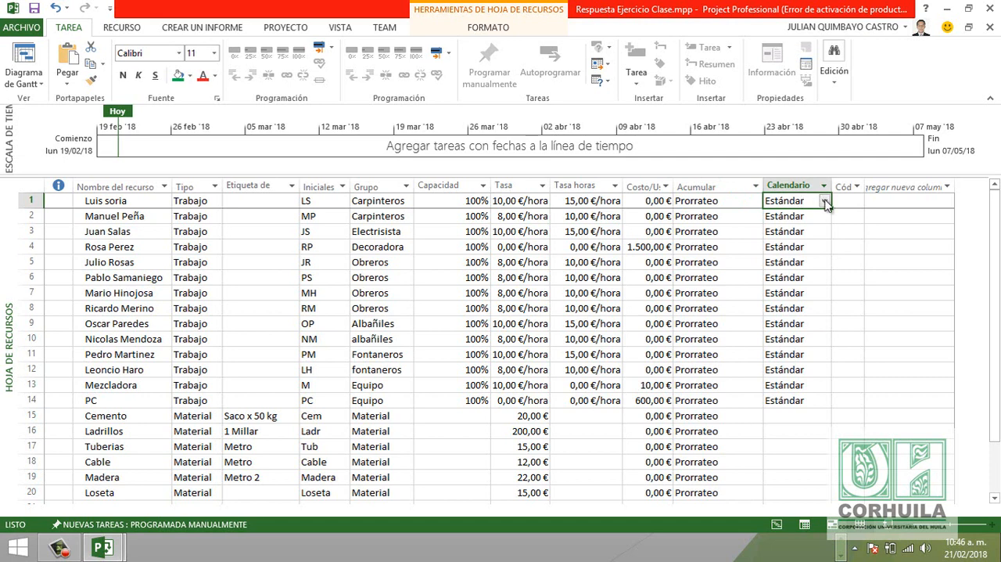
left_click(825, 202)
left_click(798, 224)
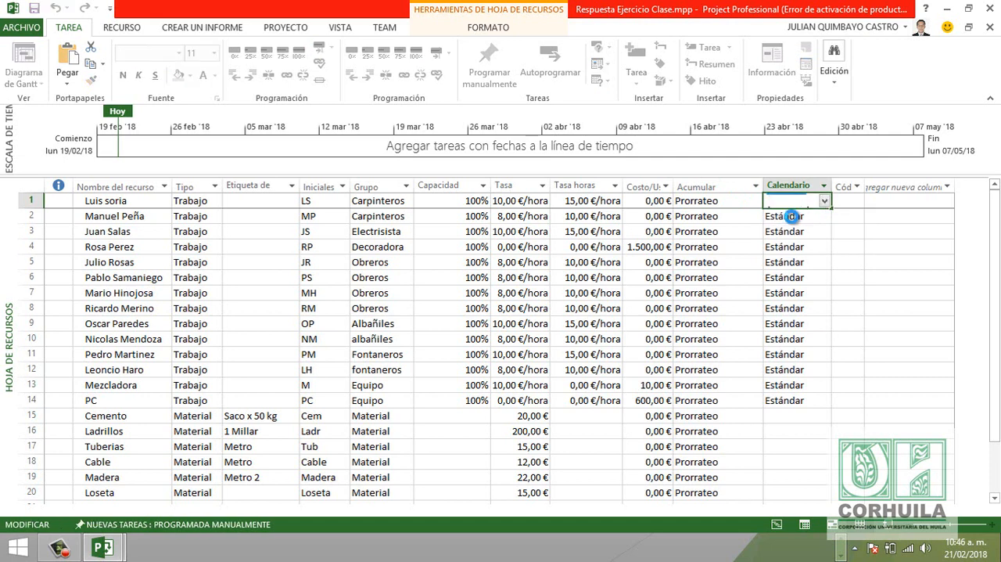
left_click(793, 216)
left_click(794, 232)
left_click(809, 202)
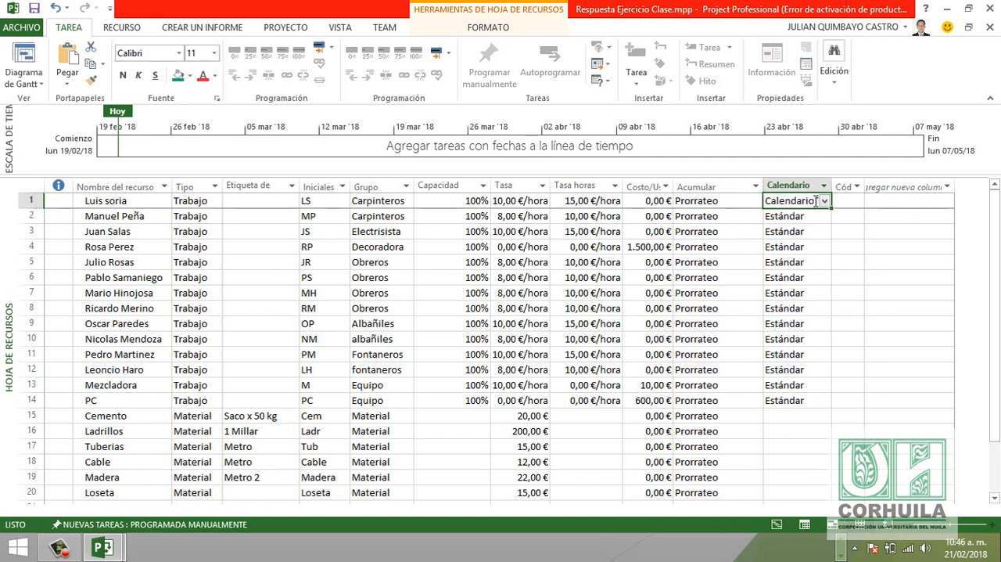
- Set the first resource's base calendar back to Estándar
left_click(825, 202)
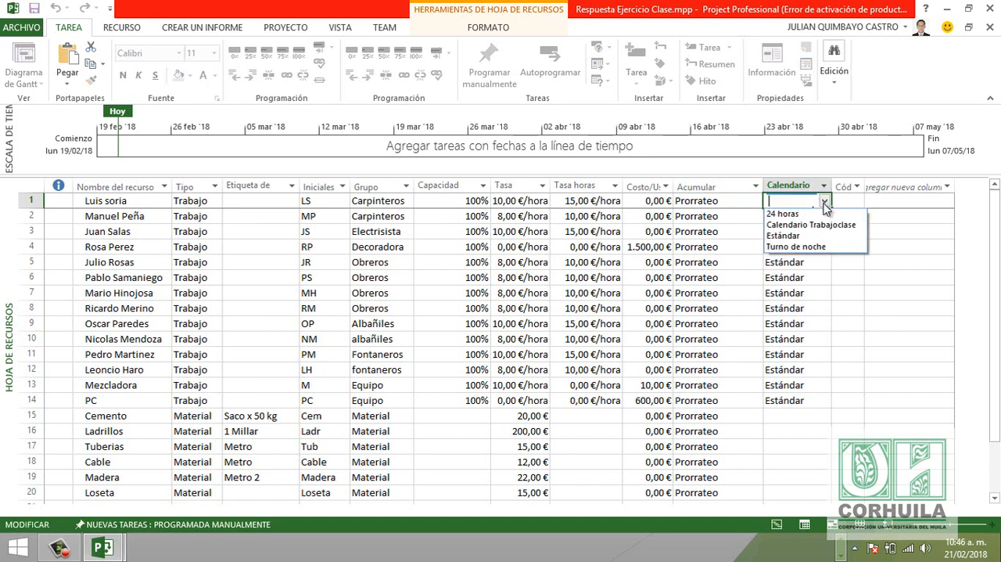
left_click(794, 236)
left_click(802, 243)
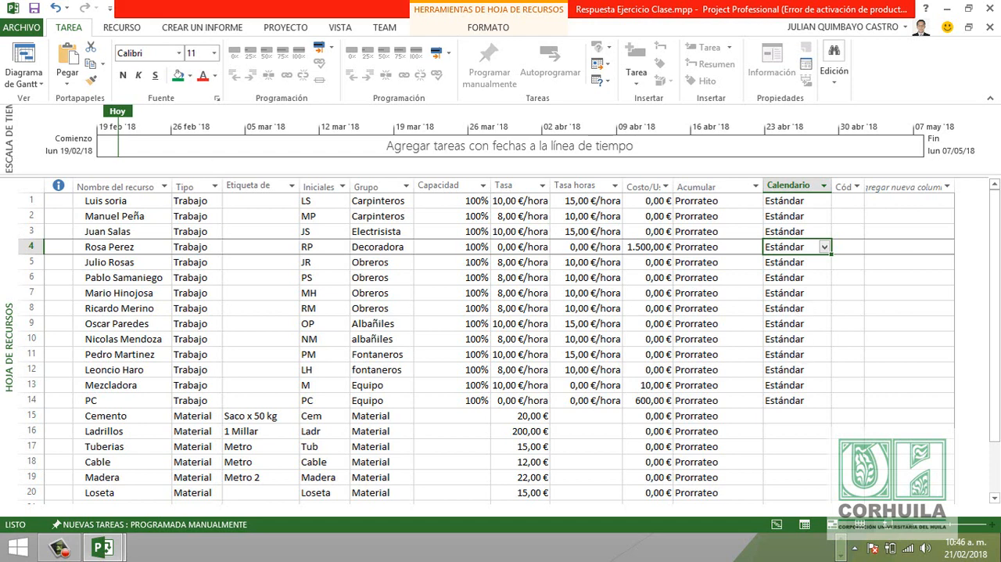
- Switch to the Gantt diagram view and widen the task table beyond the Nombres de los recursos column
left_click(21, 86)
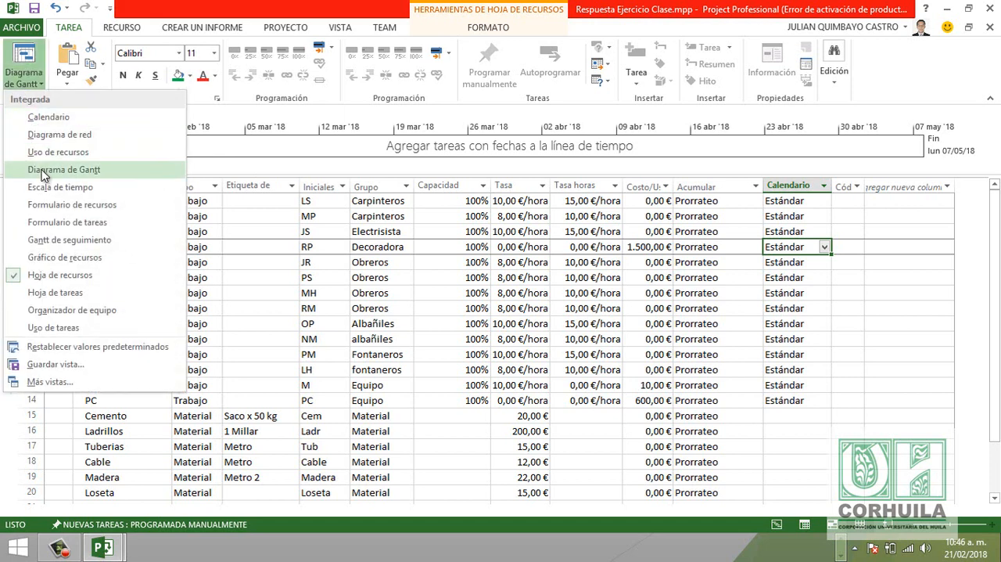
left_click(86, 172)
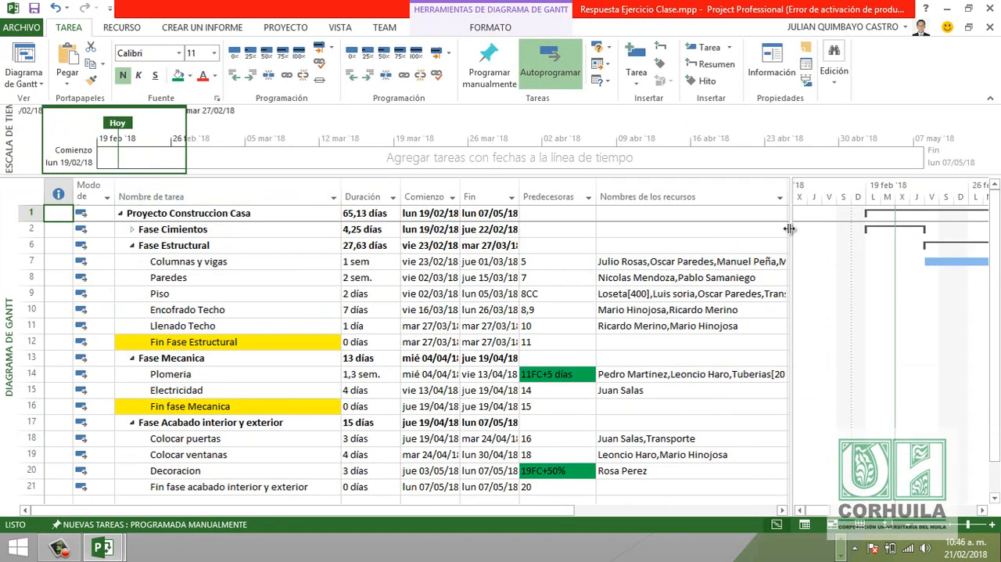
left_click_drag(790, 229, 889, 235)
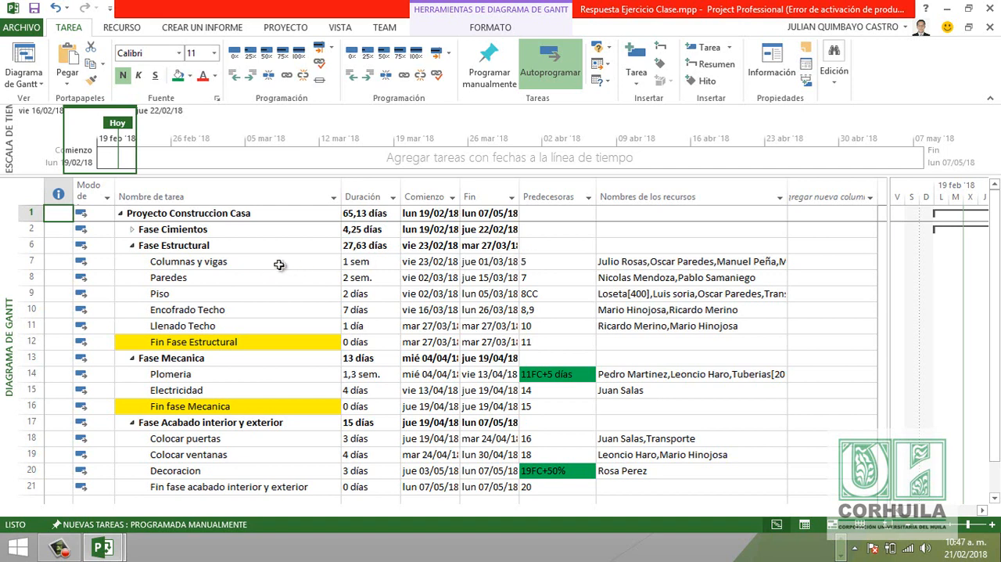
- Open the resource assignments of the Columnas y vigas task and go through the assigned resource names
double_click(279, 266)
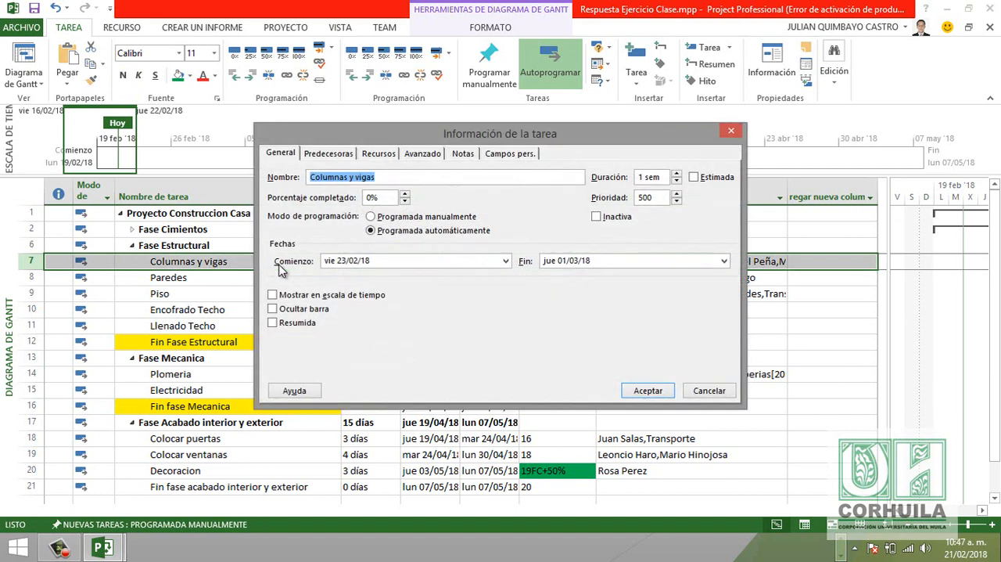
left_click(376, 155)
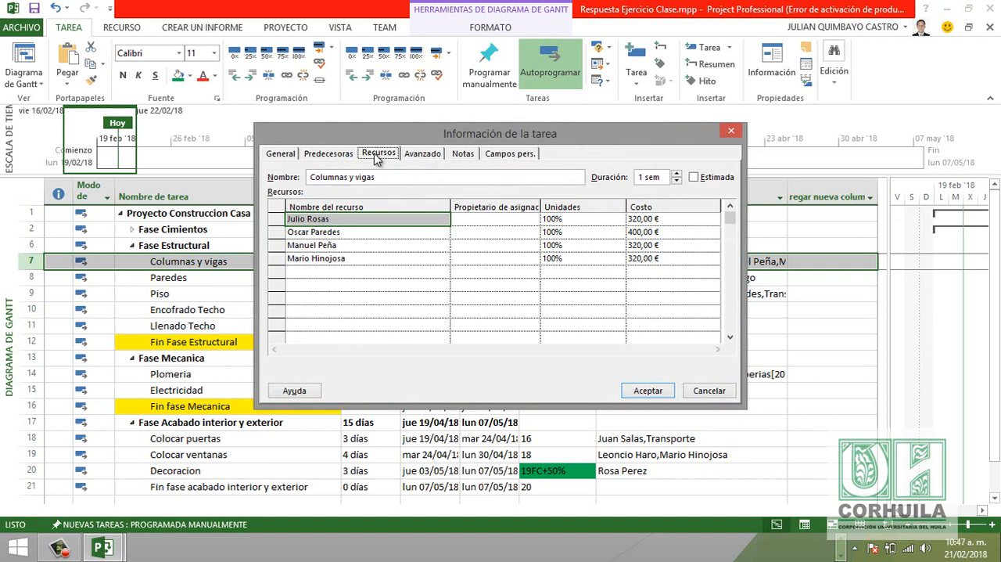
left_click(309, 232)
left_click(309, 244)
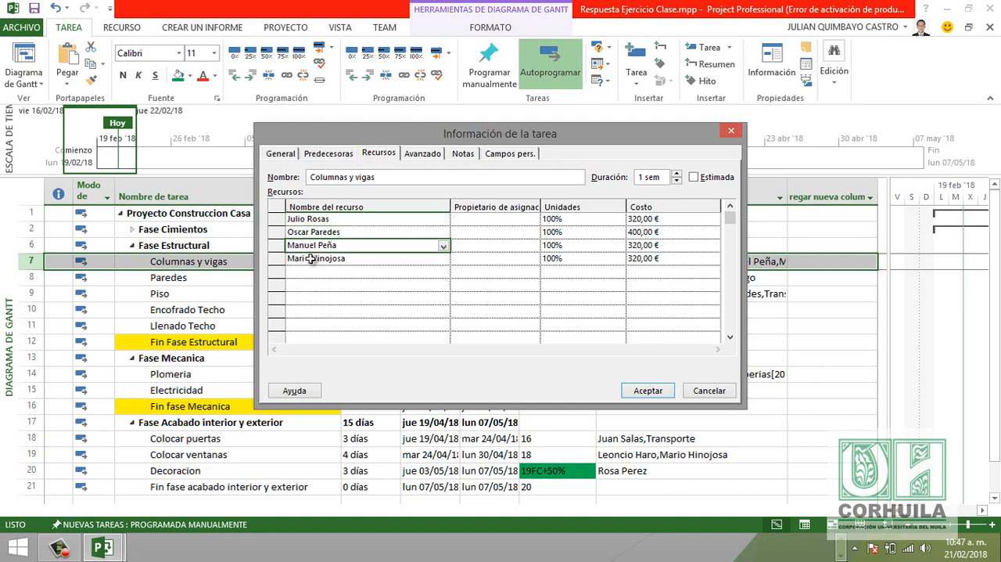
left_click(312, 261)
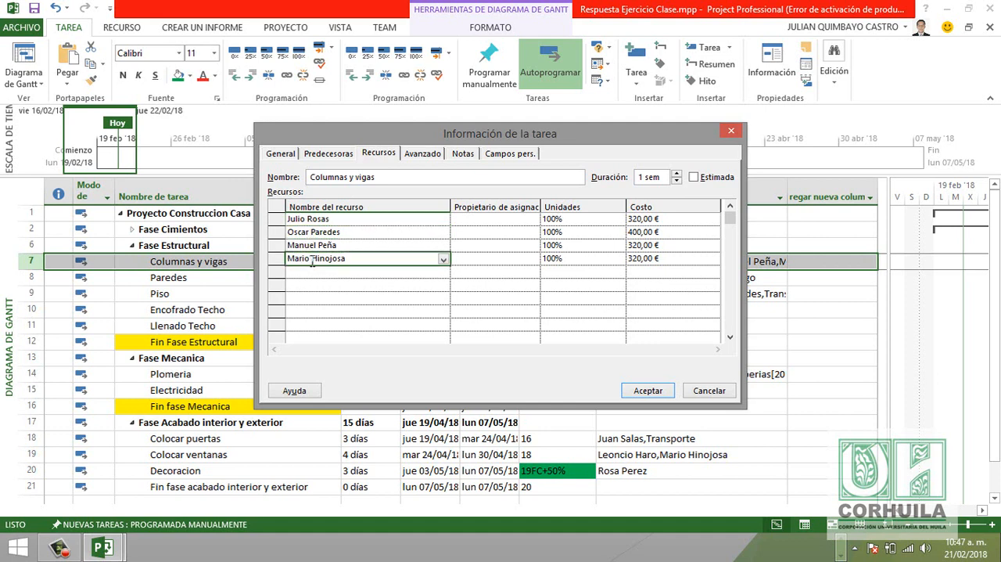
- Check the Unidades value of each of the four resources assigned to Columnas y vigas
left_click(567, 220)
left_click(568, 232)
left_click(566, 245)
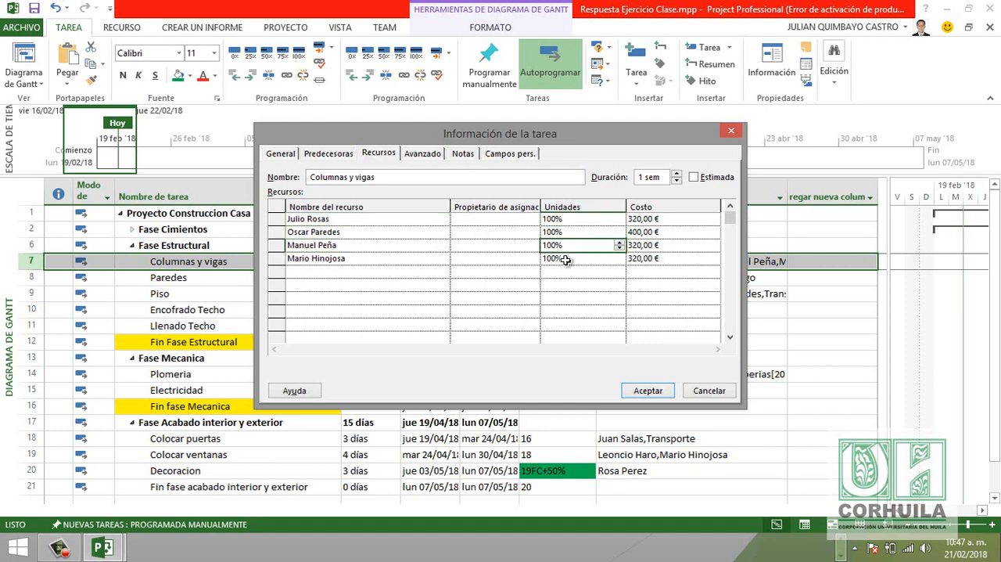
left_click(566, 260)
- Check the Costo value of each resource assigned to Columnas y vigas, and close the task information
left_click(649, 221)
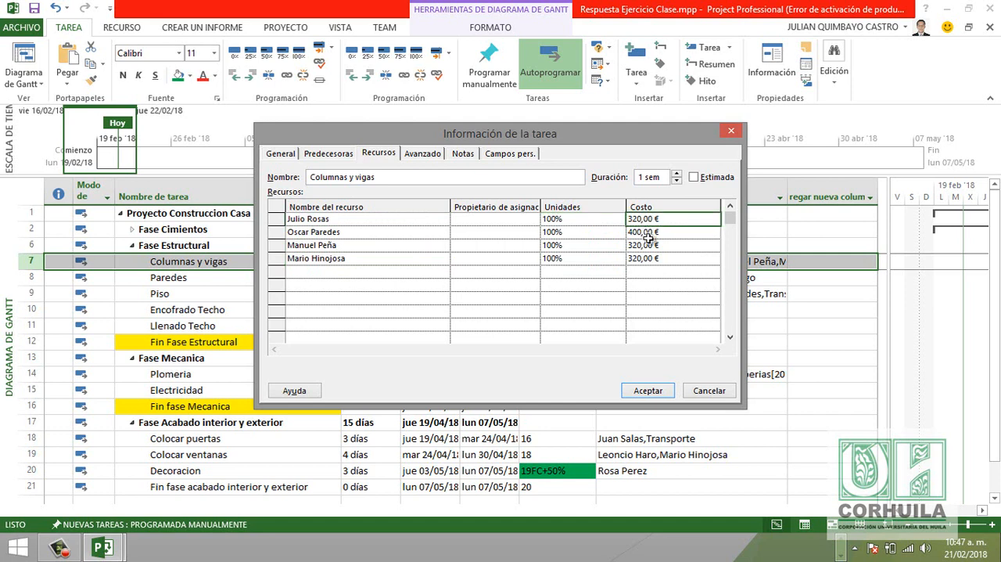
left_click(648, 235)
left_click(649, 246)
left_click(646, 258)
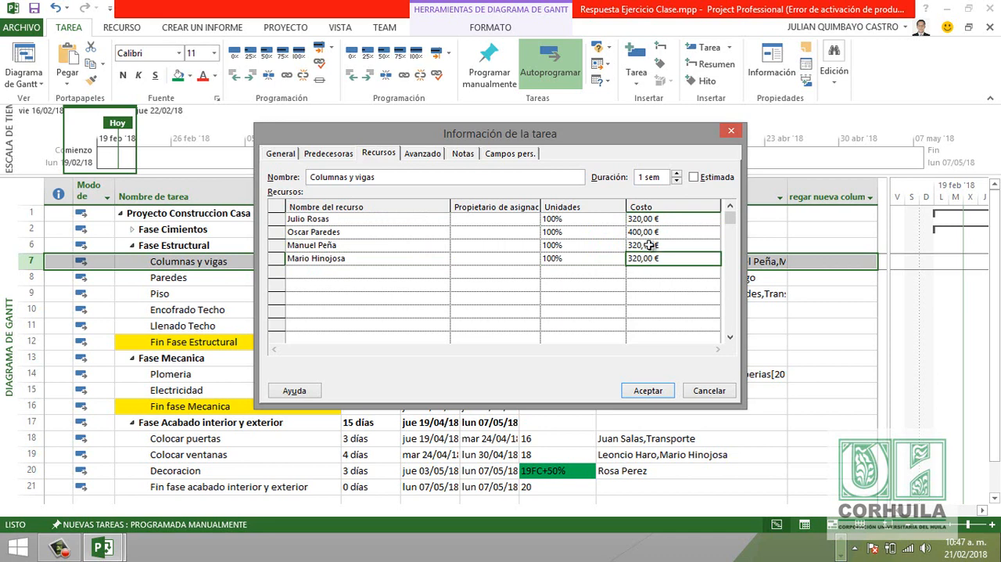
left_click(649, 390)
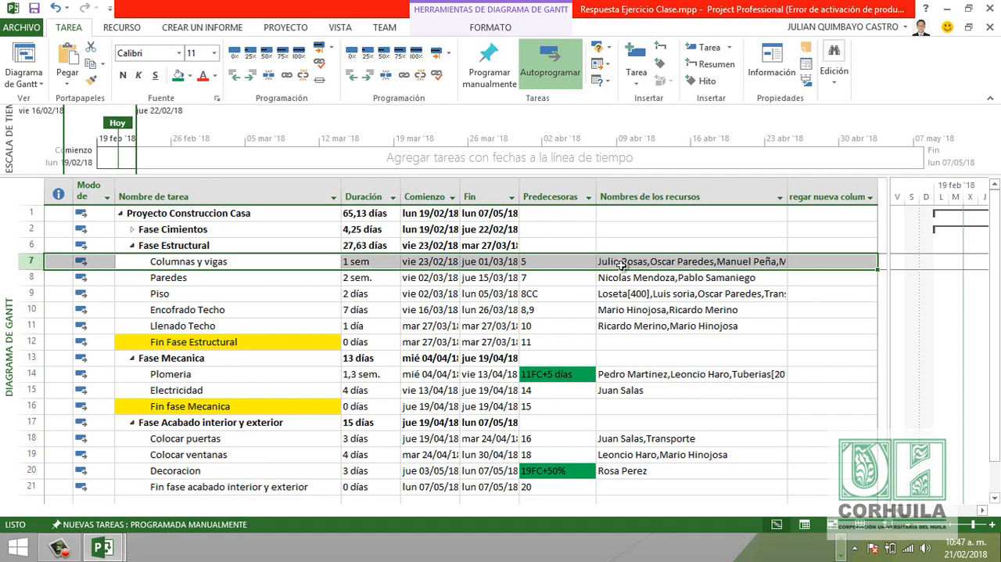
- Assign a fifth resource to Columnas y vigas, choosing the worker listed just before PC
double_click(217, 266)
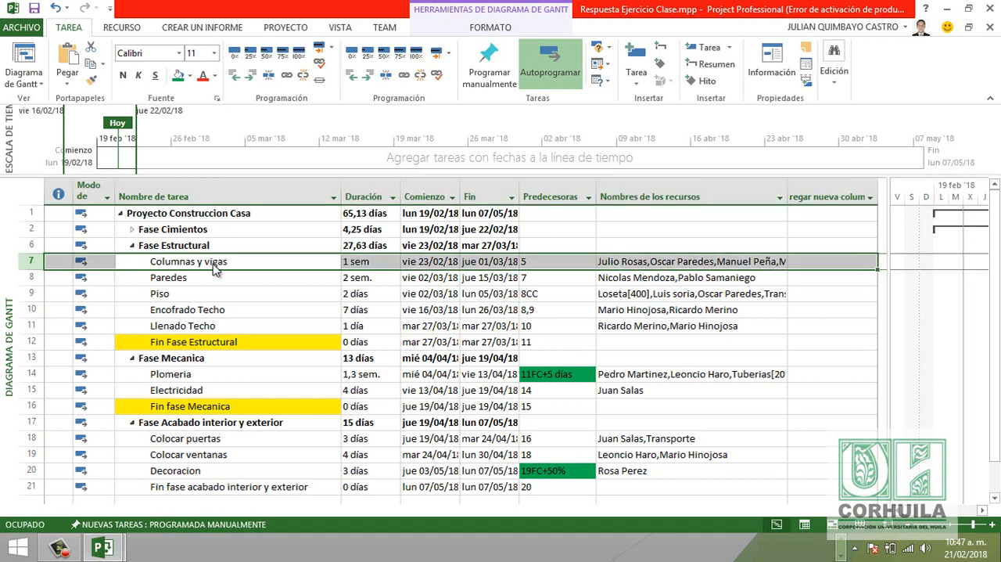
left_click(316, 273)
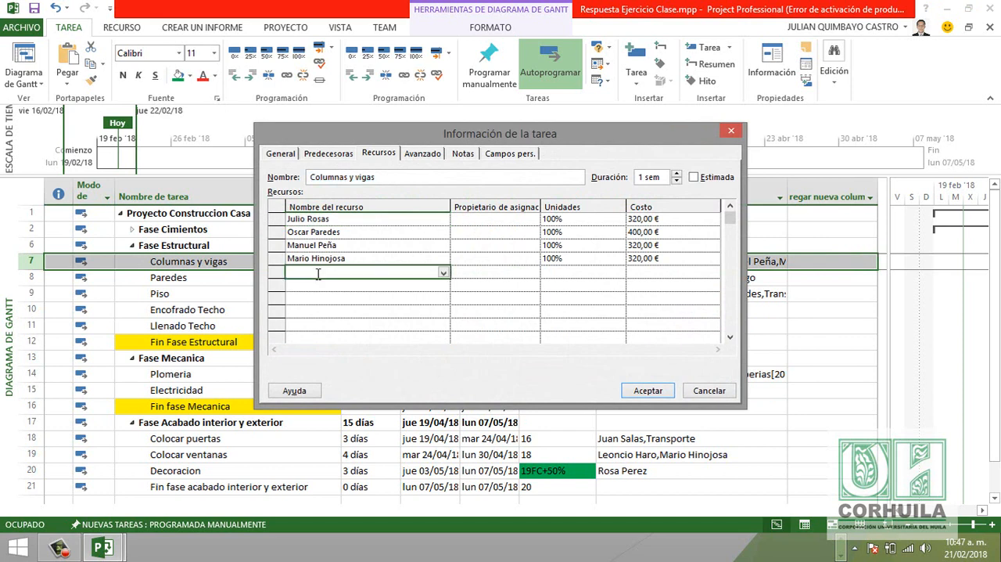
left_click(445, 271)
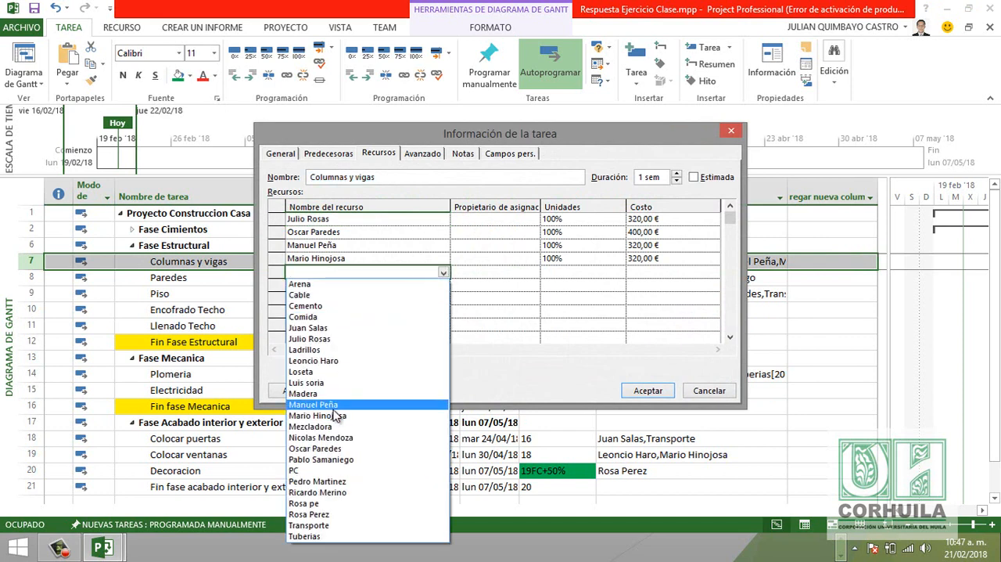
left_click(328, 462)
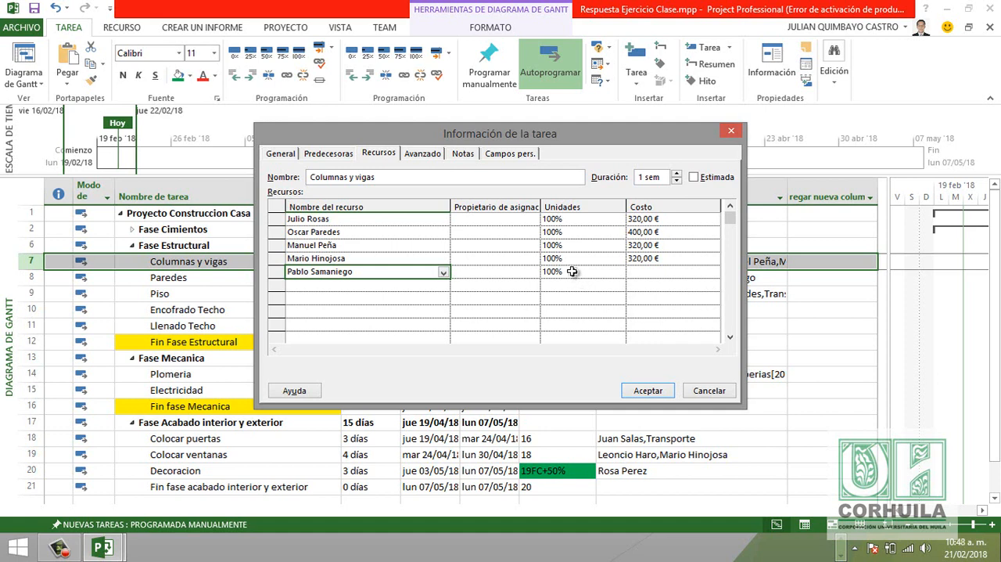
left_click(640, 272)
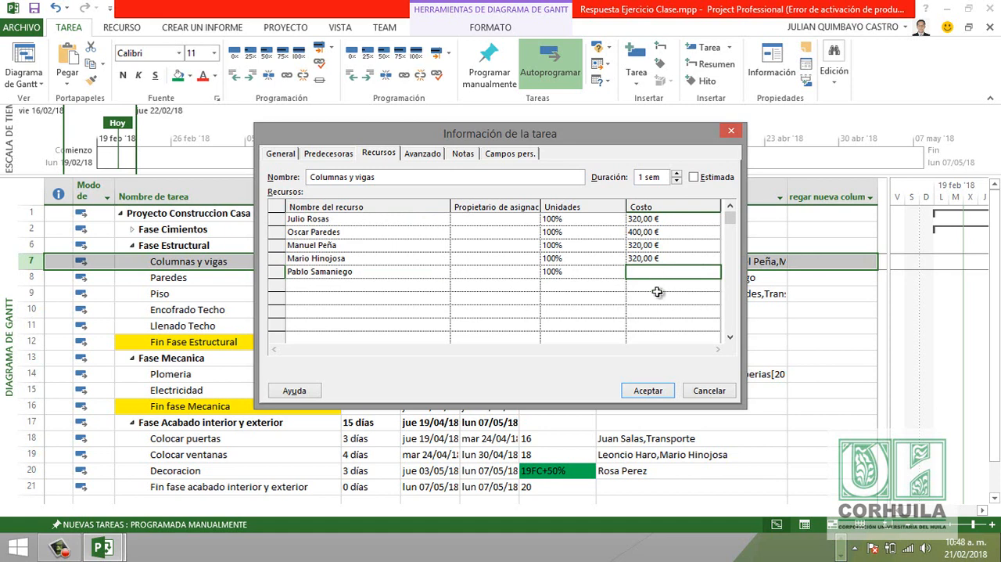
left_click(647, 391)
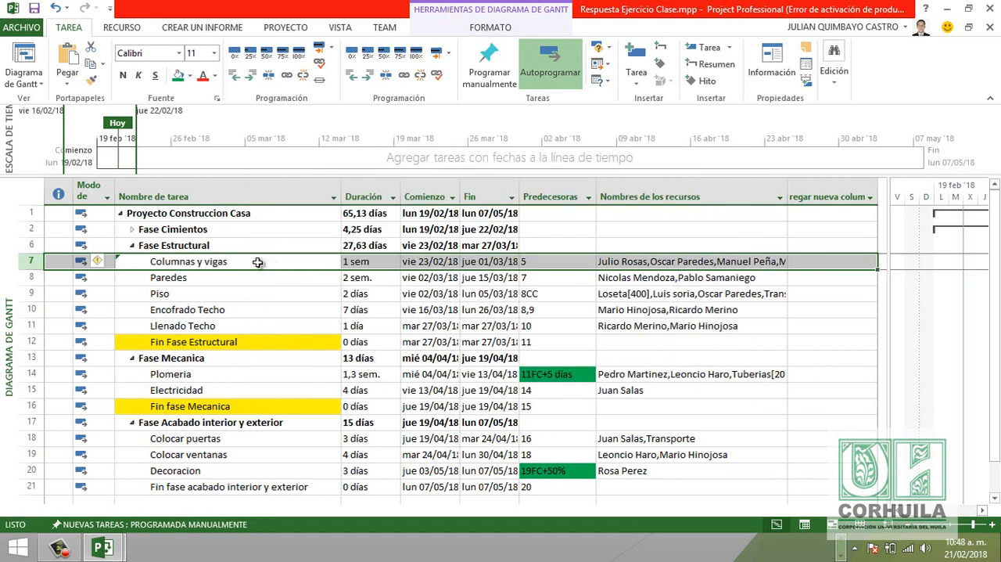
- Check the fifth resource's cost on Columnas y vigas and remove that resource from the task
double_click(257, 262)
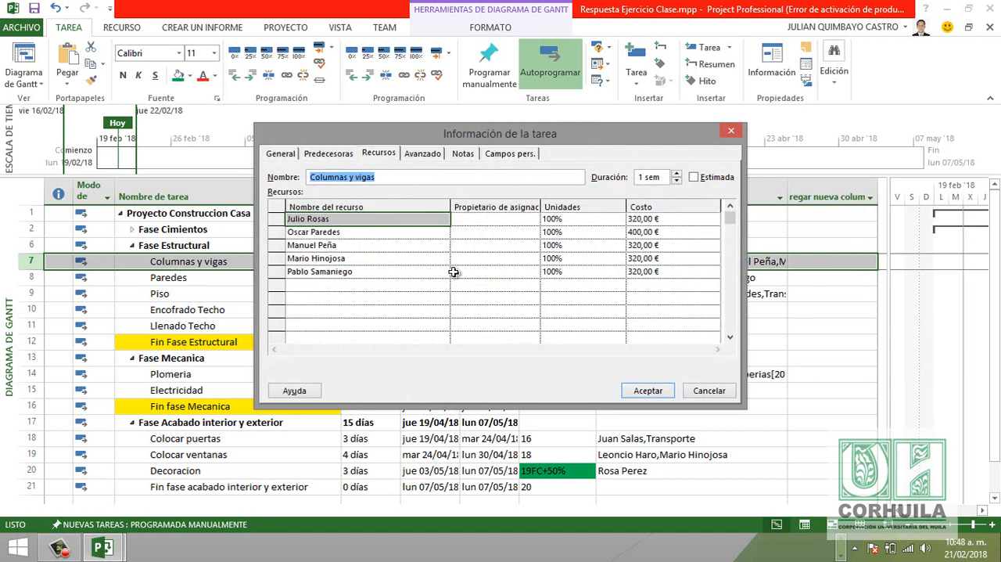
left_click(305, 272)
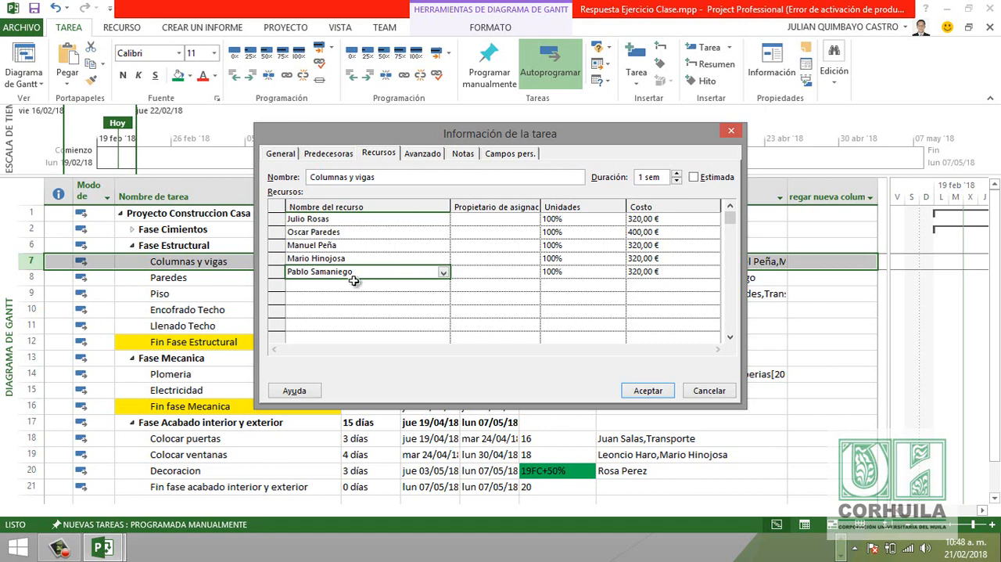
key("Delete")
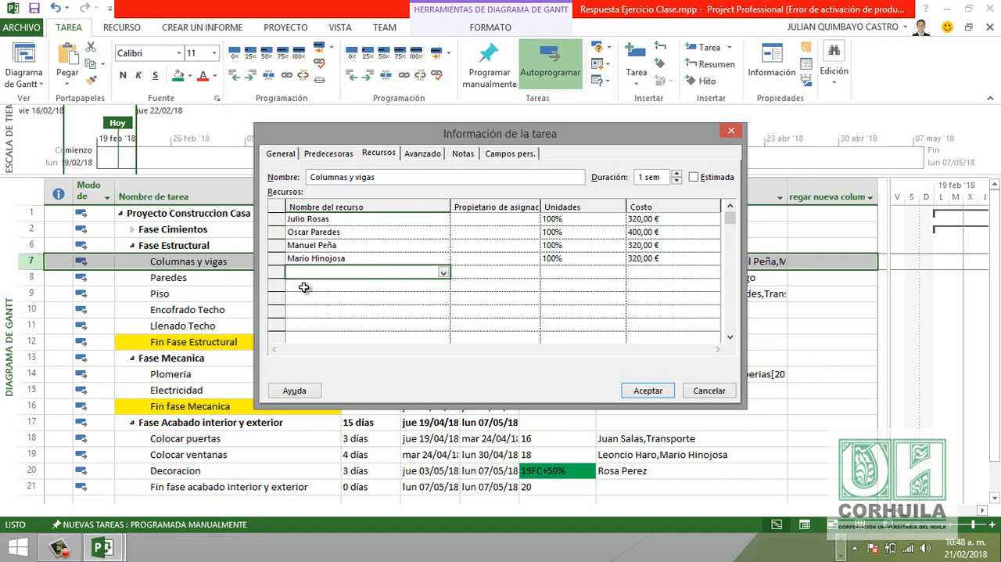
left_click(648, 391)
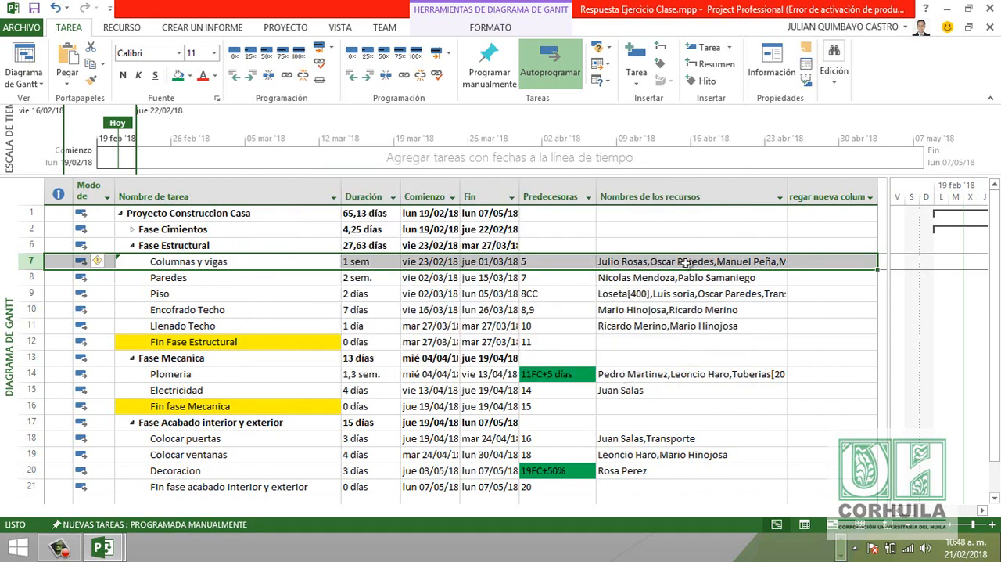
- Open the resource assignments of the Piso task and check the Loseta material's units
scroll(685, 264, "down", 4)
scroll(684, 263, "up", 4)
scroll(685, 264, "down", 1)
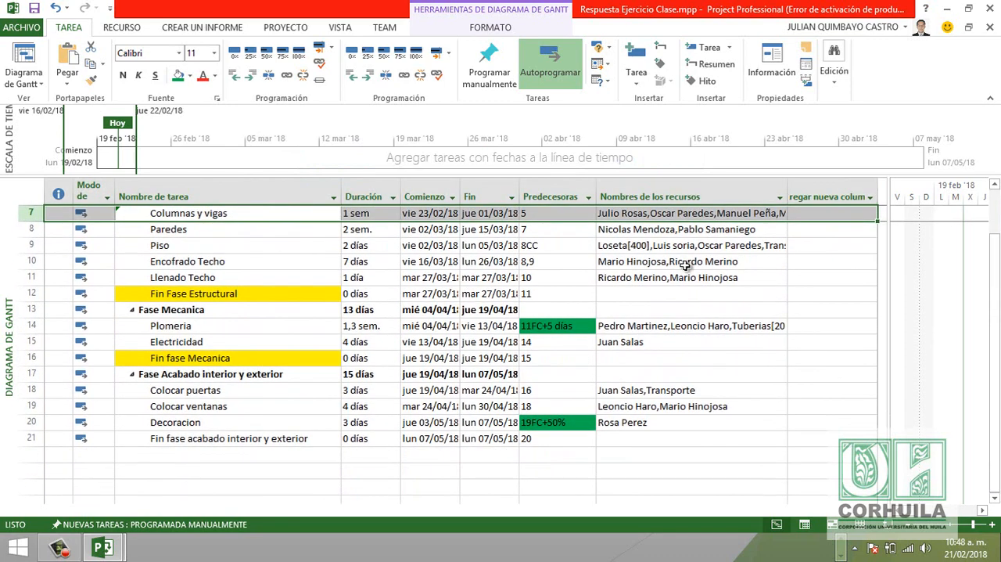
left_click(208, 247)
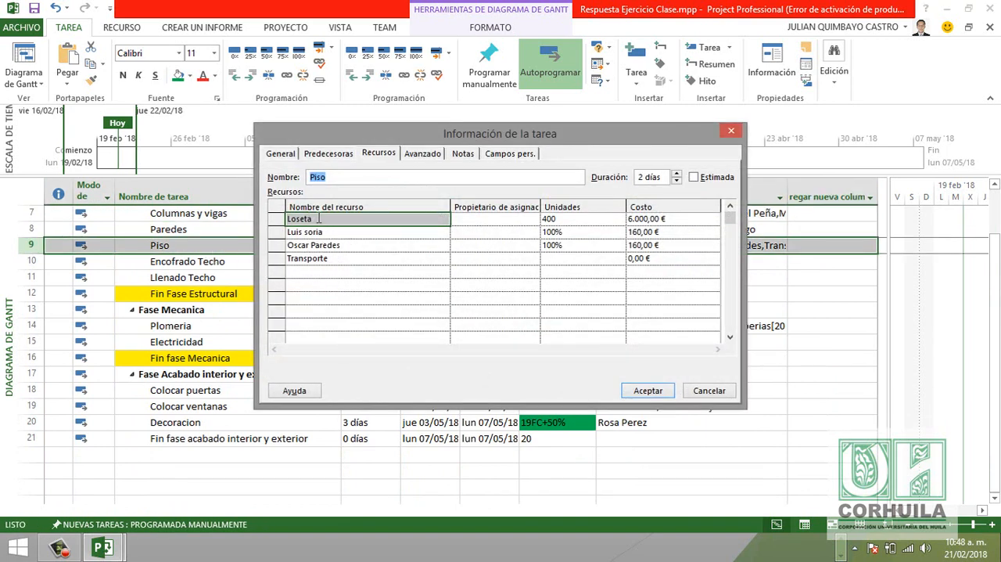
left_click(557, 218)
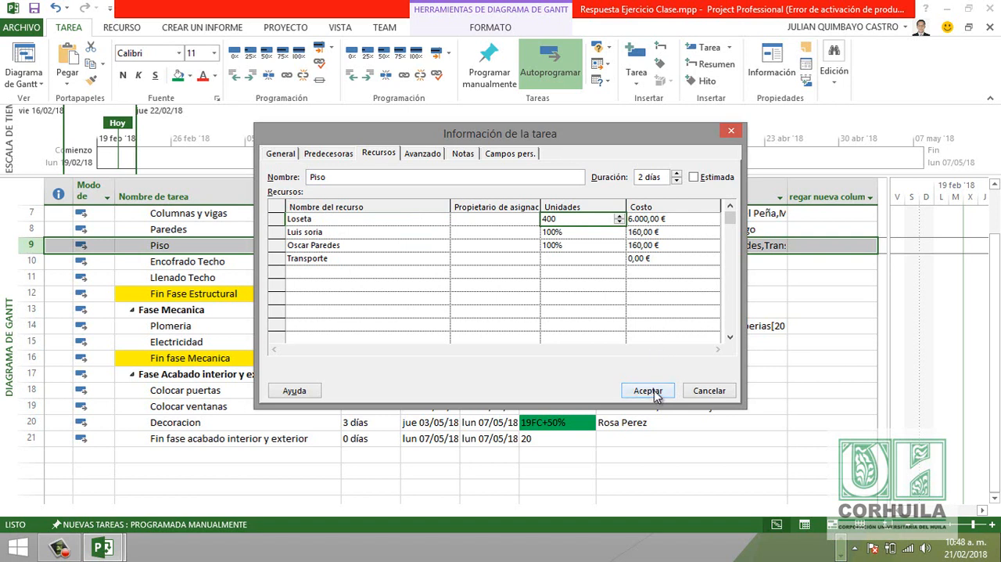
- Set the Transporte cost on the Piso task to 1.200 € and accept the task information
left_click(668, 259)
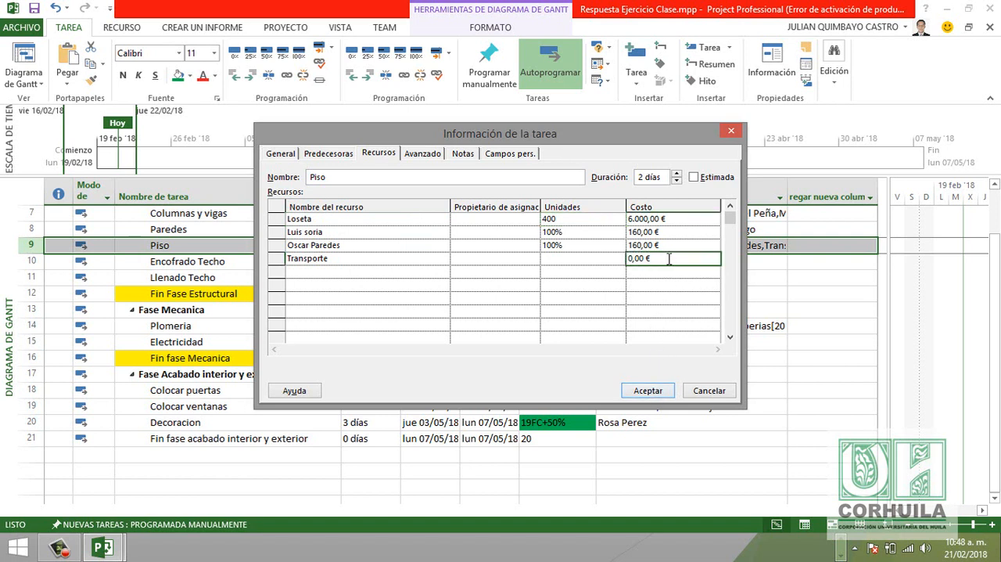
type("1.2")
type("00")
key("Return")
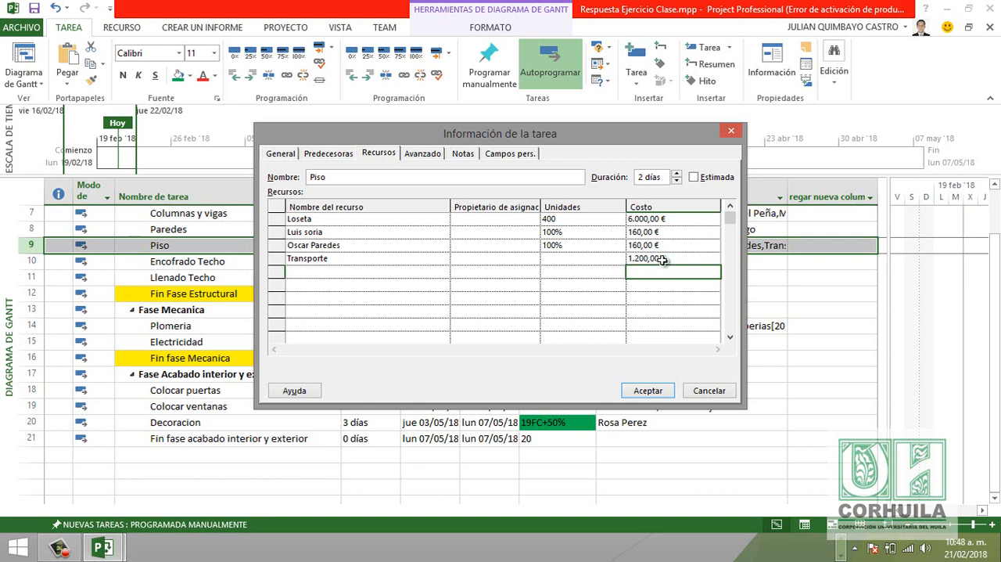
left_click(663, 259)
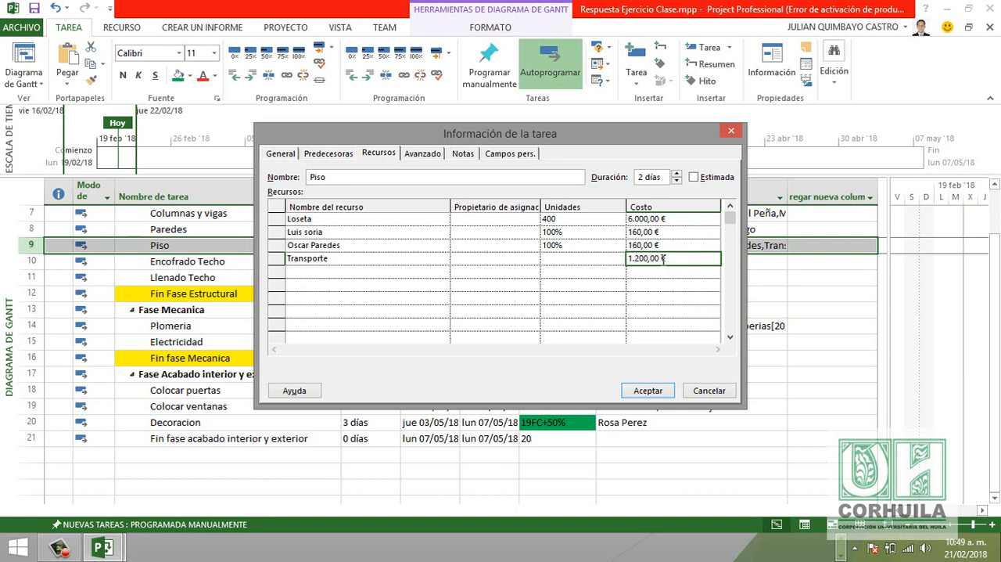
key("Return")
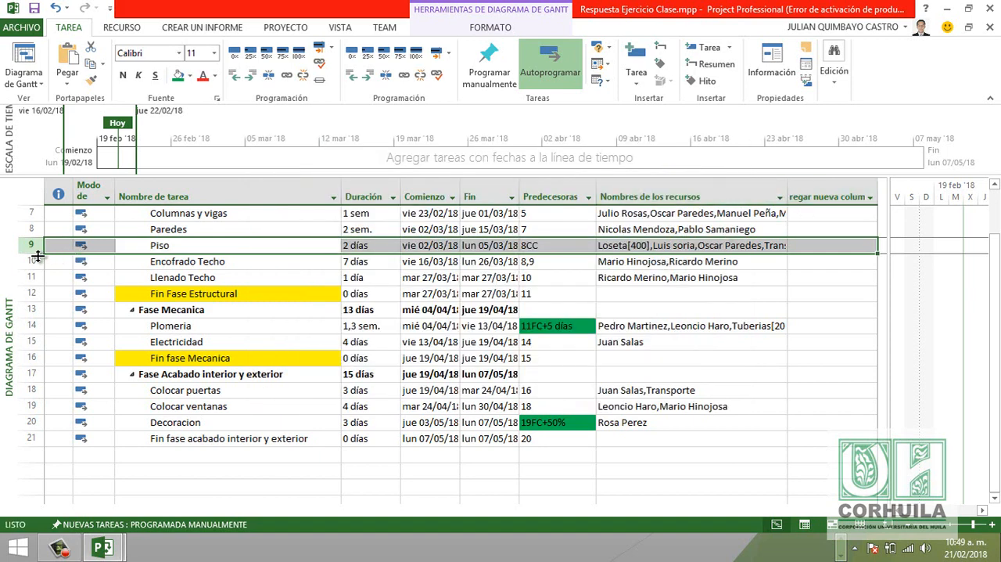
- Increase the Piso row's height to show its full resource list, and fill its Nombres de los recursos cell with green
left_click_drag(34, 253, 33, 306)
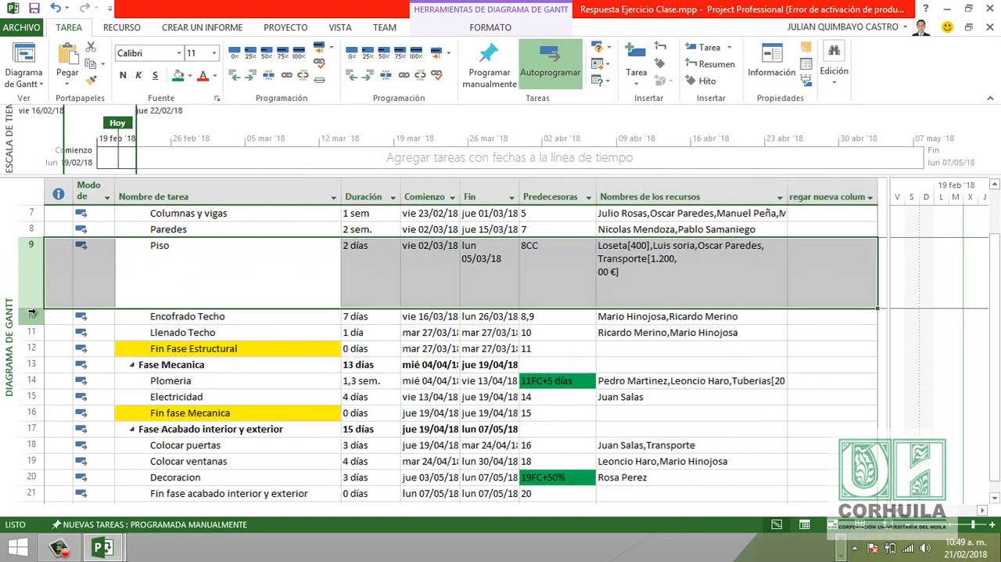
left_click(658, 259)
left_click(182, 78)
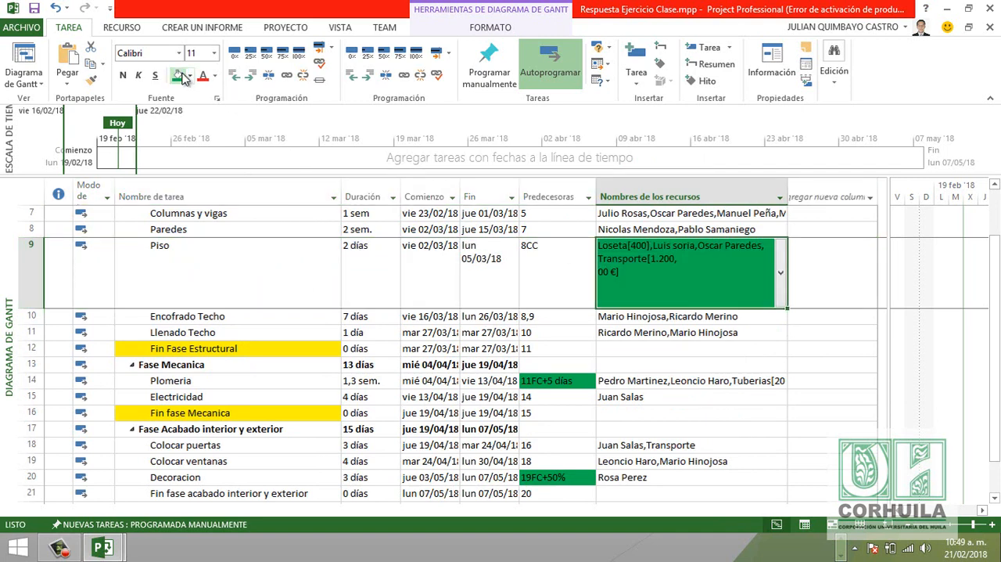
- Remove the Transporte resource from the Piso task's assignments and accept the task information
double_click(225, 267)
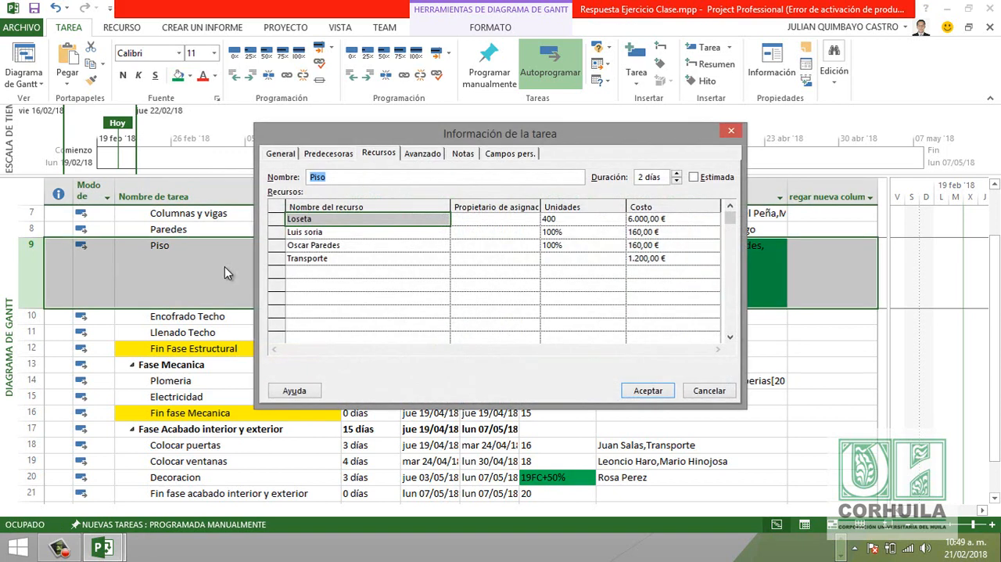
left_click(346, 259)
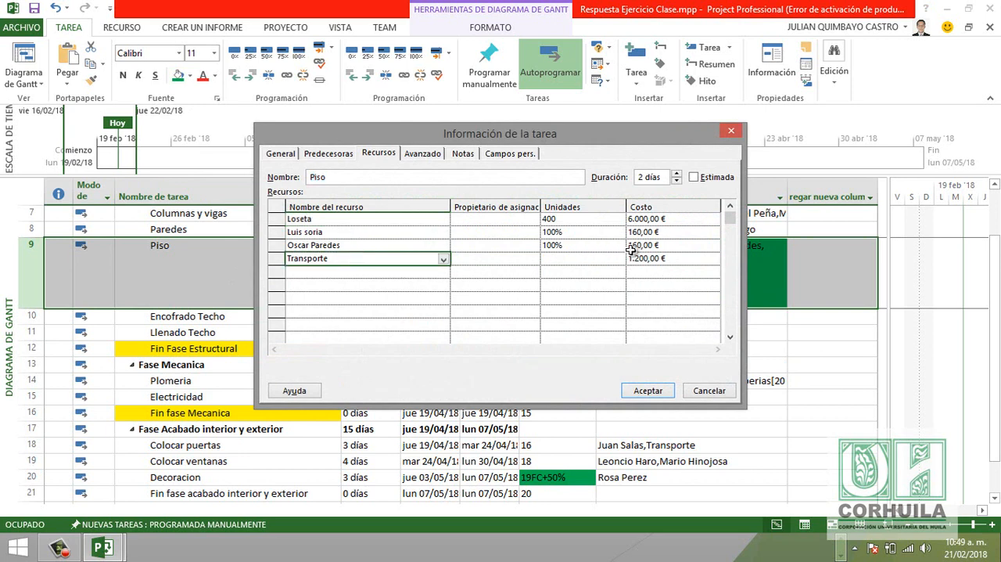
left_click(667, 258)
key("Delete")
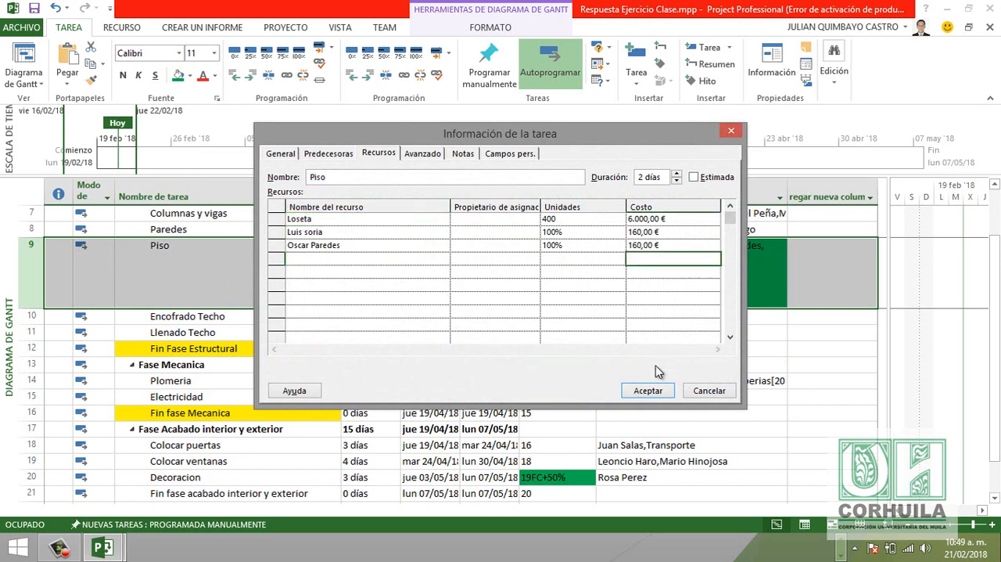
left_click(649, 390)
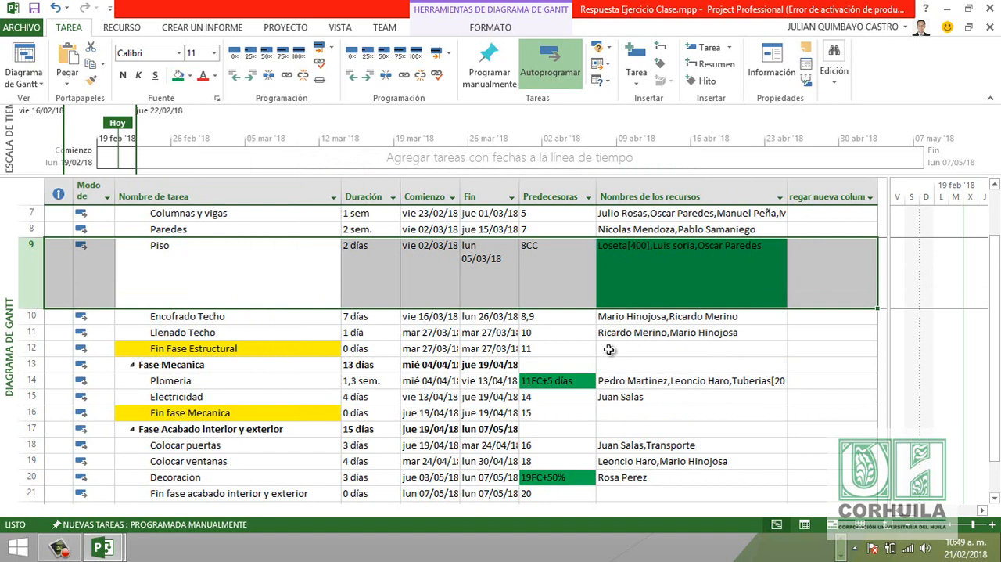
- Check which resources are ticked in the resource list of Piso's Nombres de los recursos cell
left_click(699, 277)
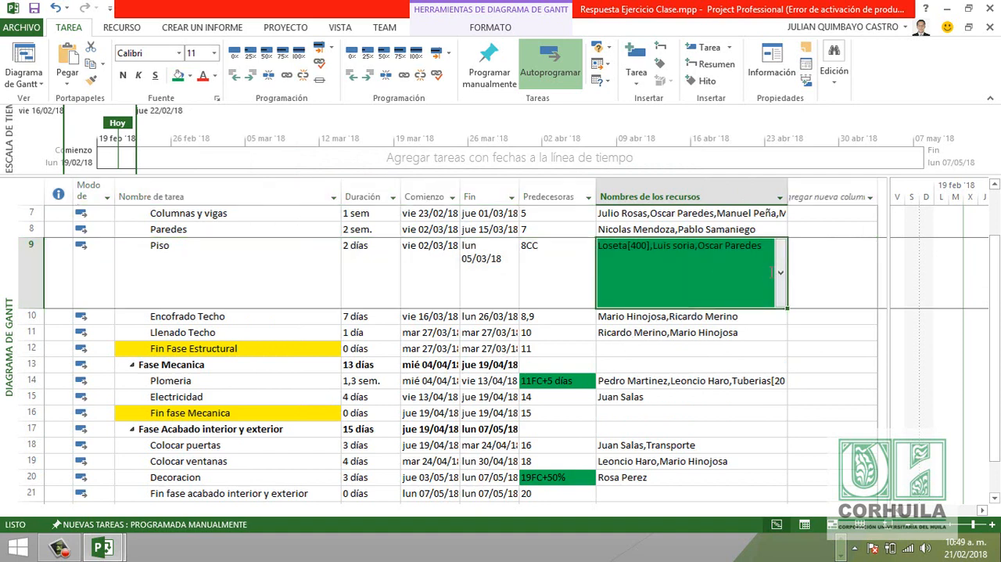
left_click(782, 273)
left_click(782, 274)
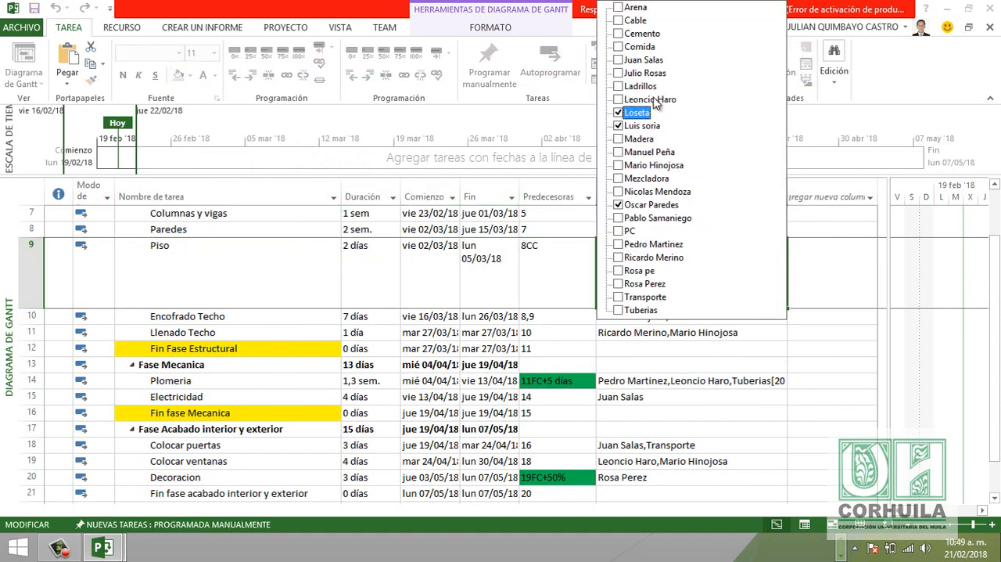
left_click(831, 291)
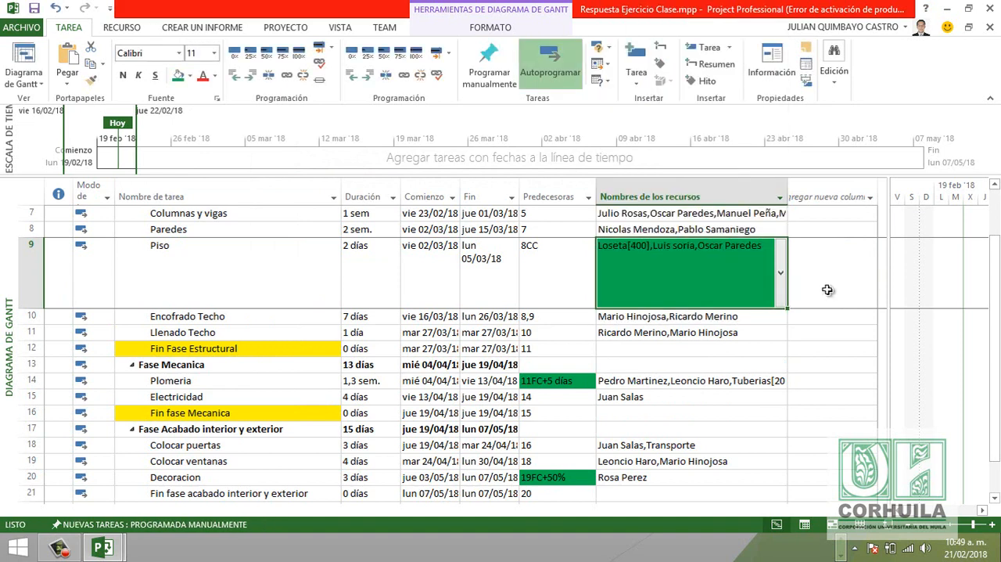
- Try changing the leading digit of Loseta's units to 2 directly in Piso's Nombres de los recursos cell, and restore the units to 400
left_click(642, 245)
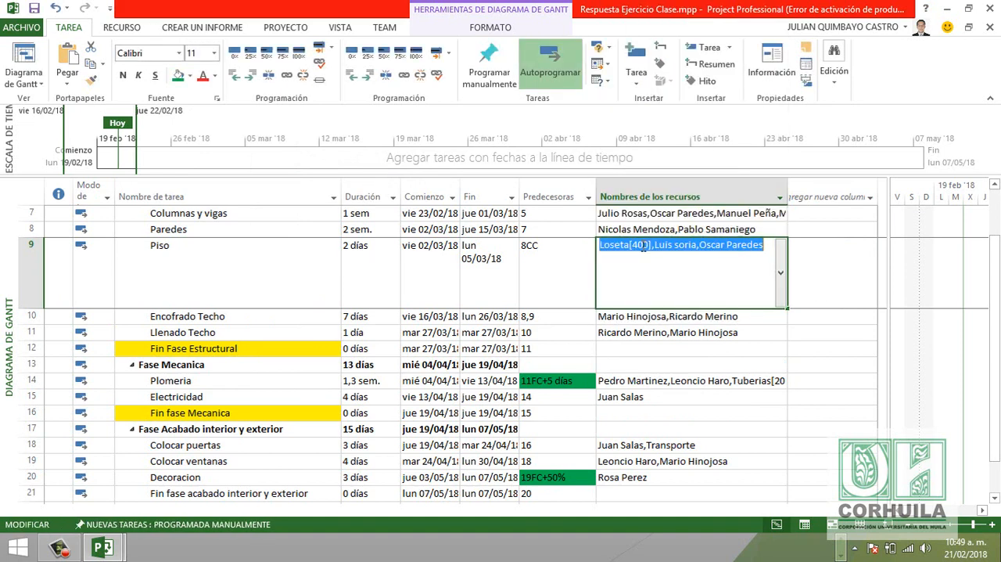
left_click(641, 244)
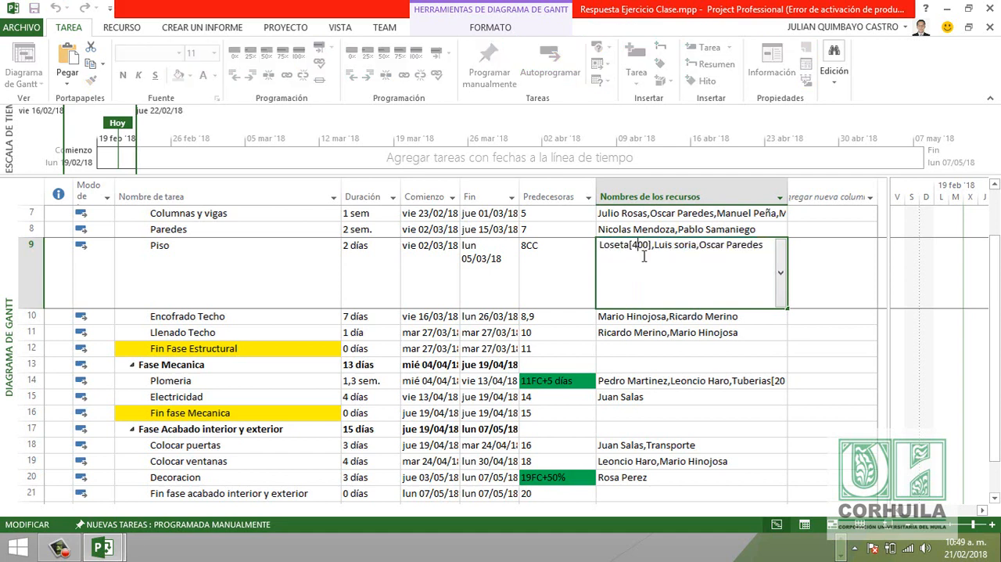
key("BackSpace")
type("2")
key("BackSpace")
type("4")
key("Return")
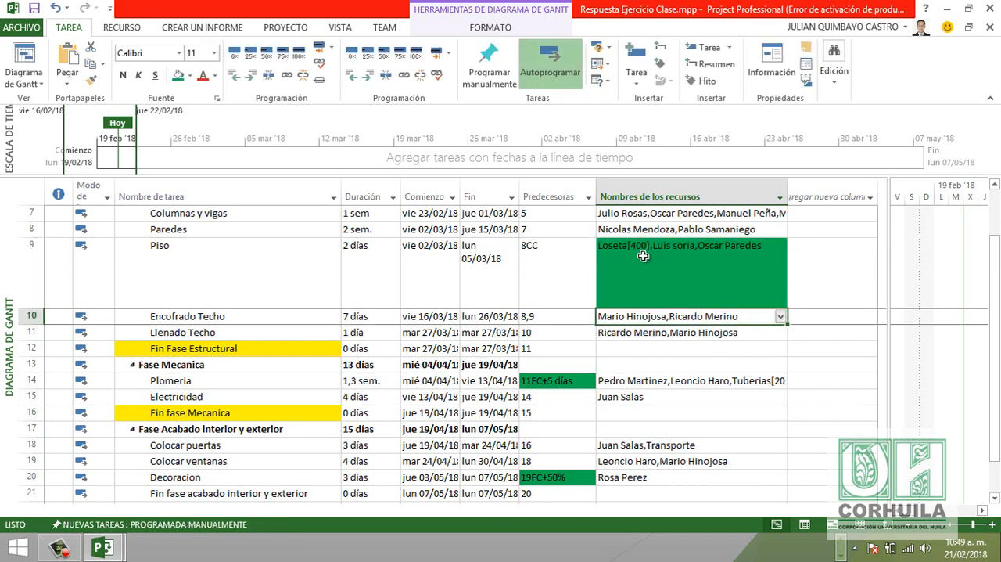
left_click(643, 255)
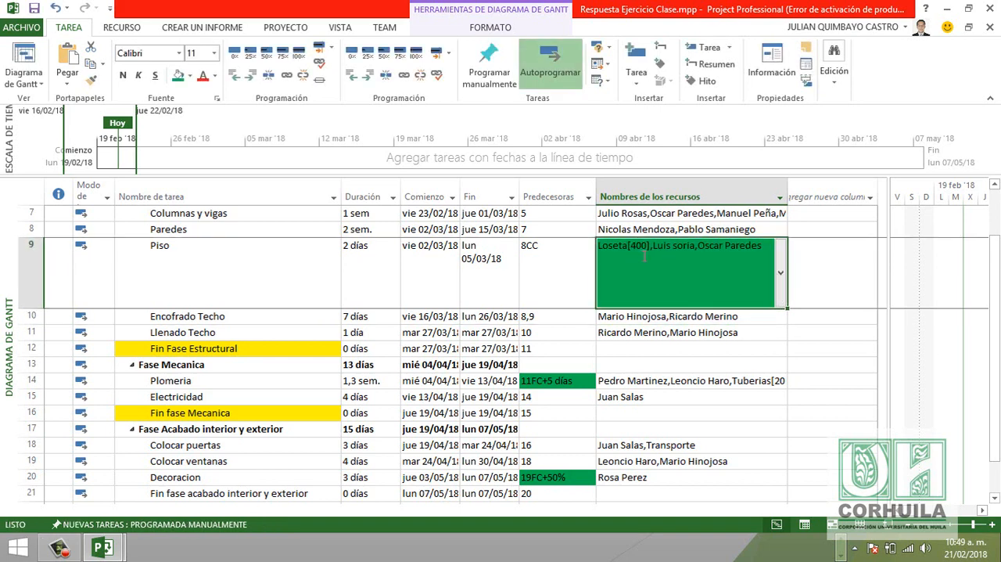